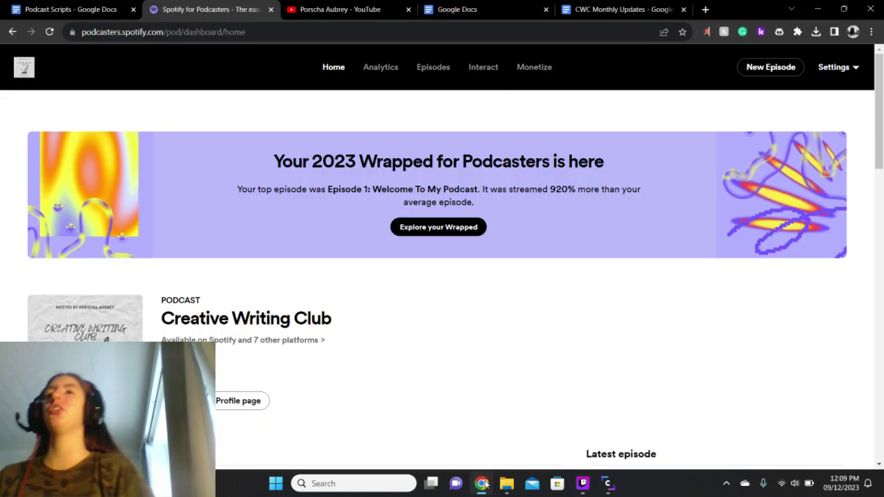
Open the Spotify Analytics overview and scroll through total plays, audience, impressions and followers
scroll(454, 271, "down", 4)
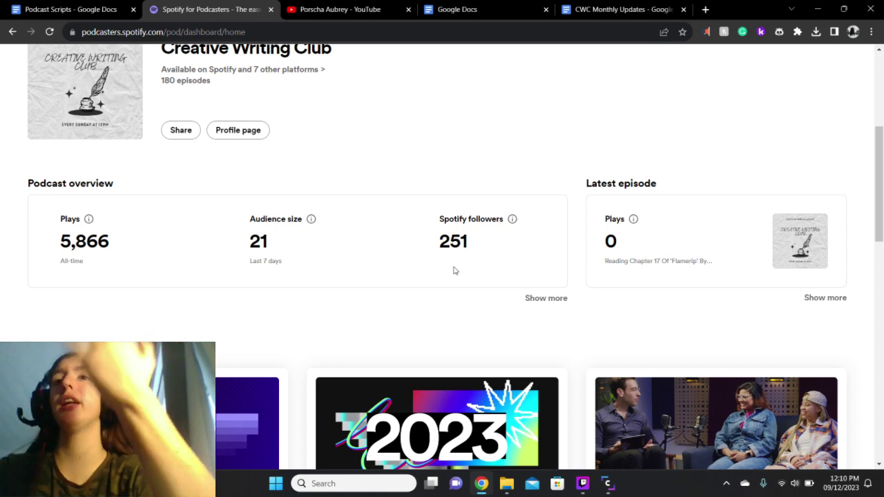
scroll(456, 260, "up", 5)
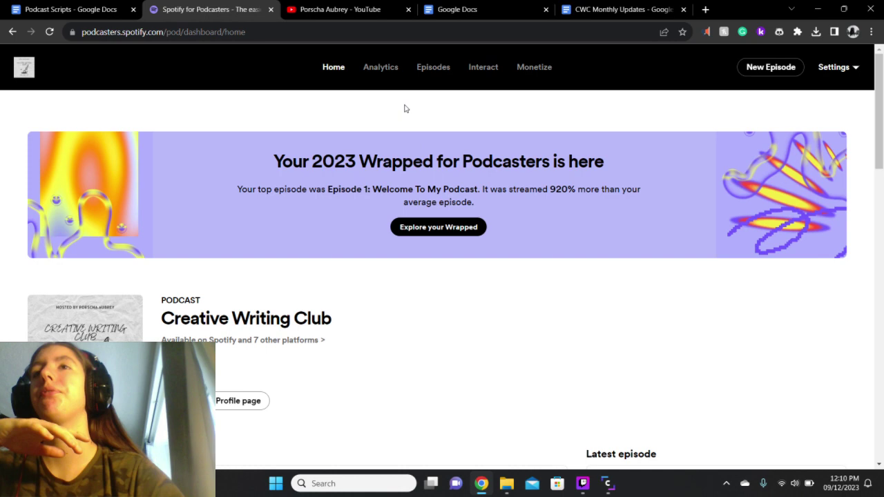
left_click(385, 66)
scroll(360, 183, "down", 2)
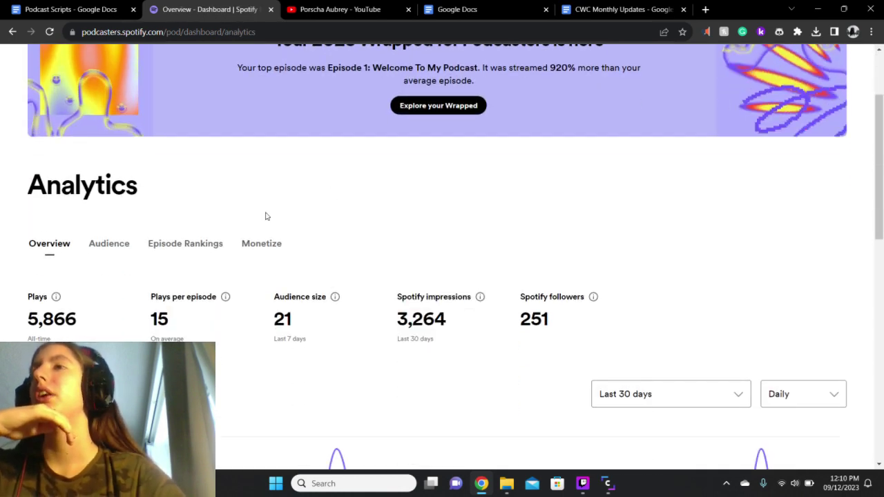
scroll(265, 214, "down", 1)
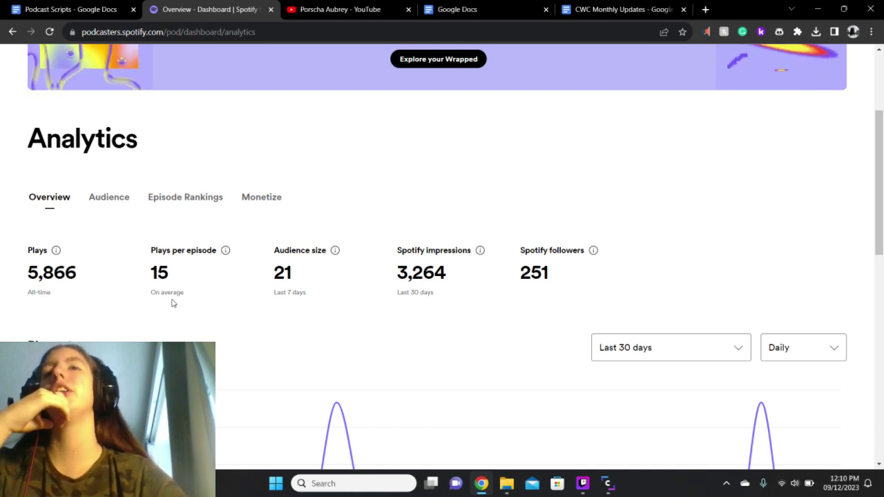
scroll(173, 304, "down", 1)
scroll(173, 303, "down", 1)
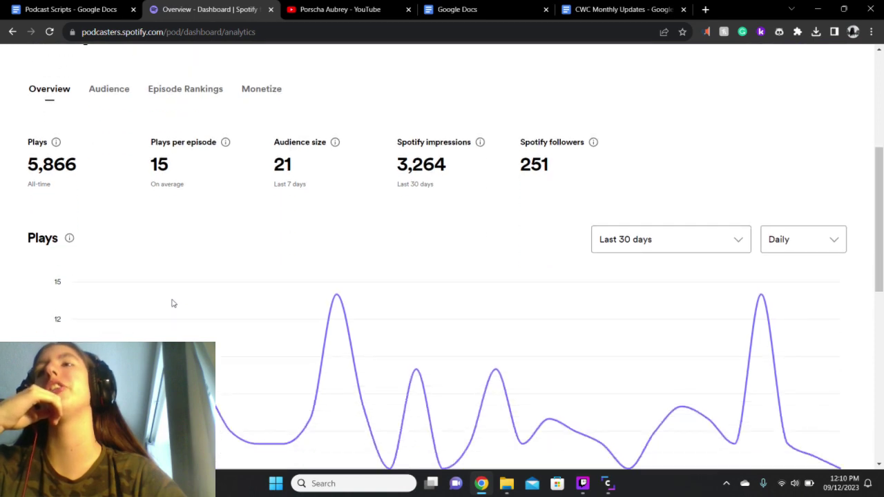
scroll(172, 304, "down", 2)
scroll(172, 303, "down", 1)
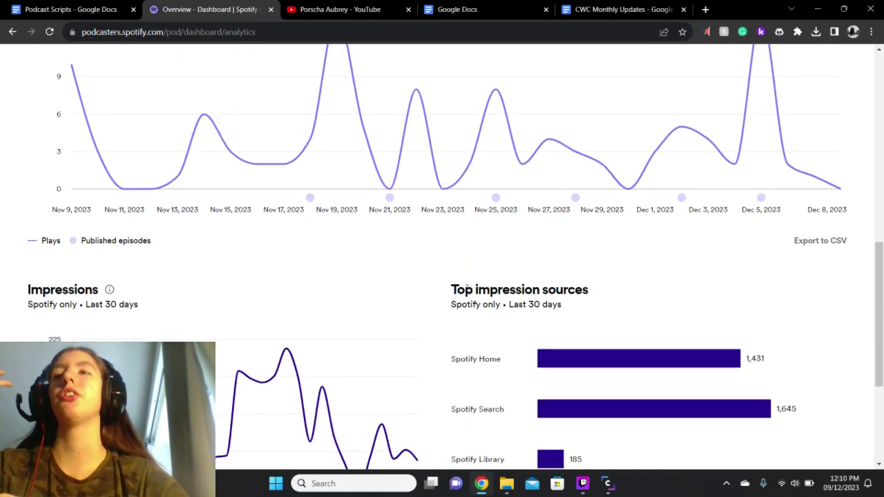
Review impression sources (Search 1,645, Home 1,431, Library 185), then return to the overview top
scroll(467, 289, "up", 2)
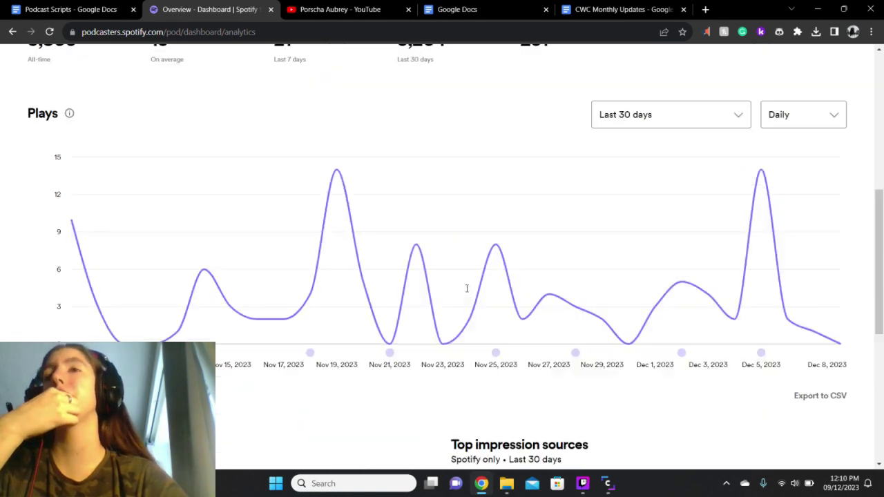
scroll(468, 290, "up", 2)
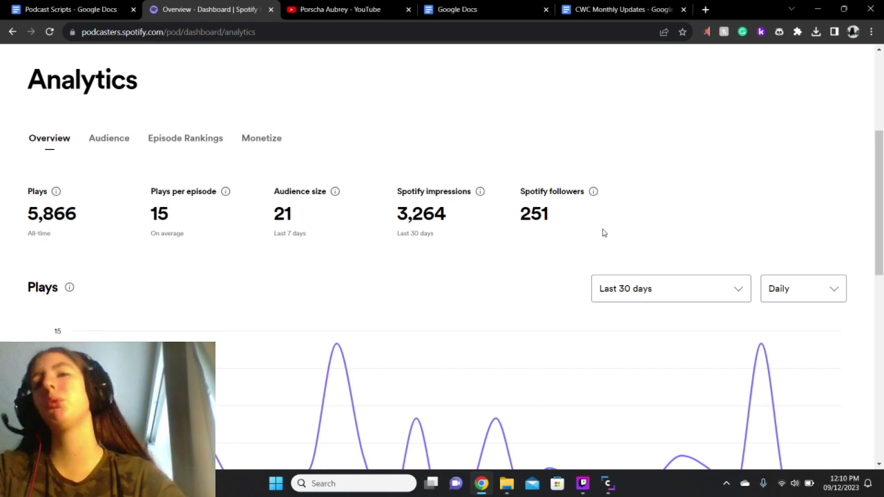
scroll(496, 287, "down", 3)
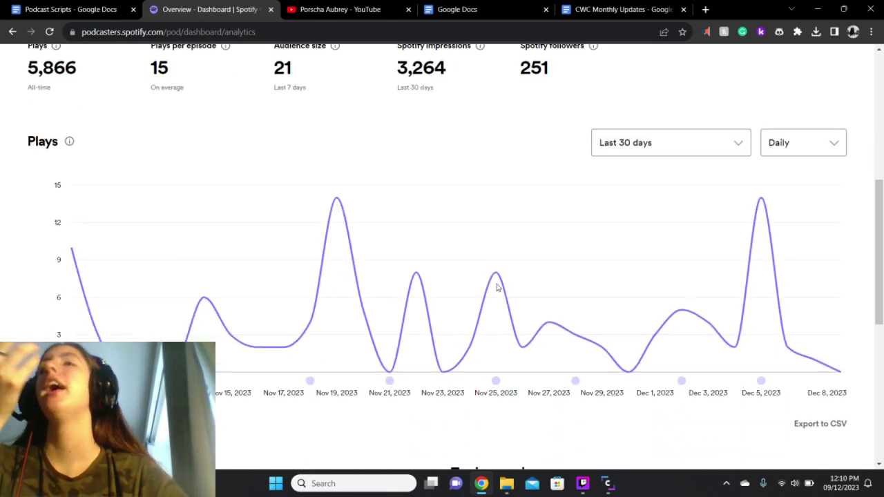
scroll(496, 287, "down", 2)
scroll(496, 288, "down", 3)
scroll(497, 287, "down", 1)
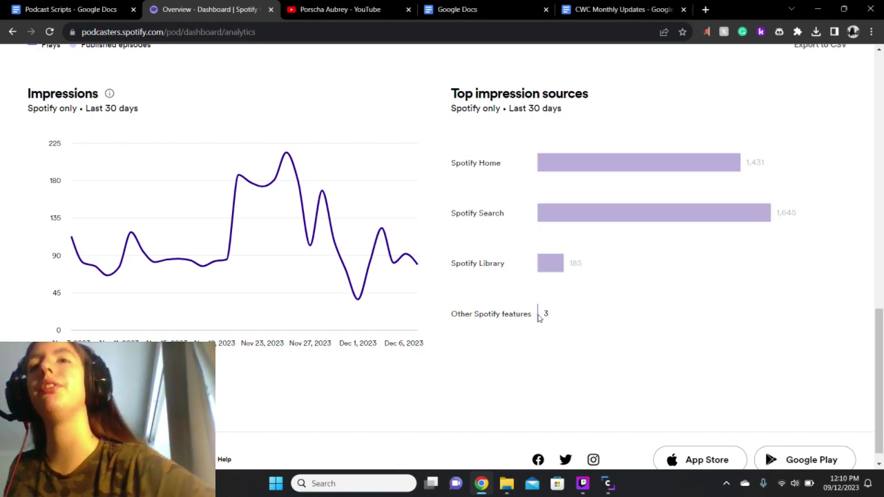
scroll(539, 317, "up", 5)
scroll(539, 317, "up", 5)
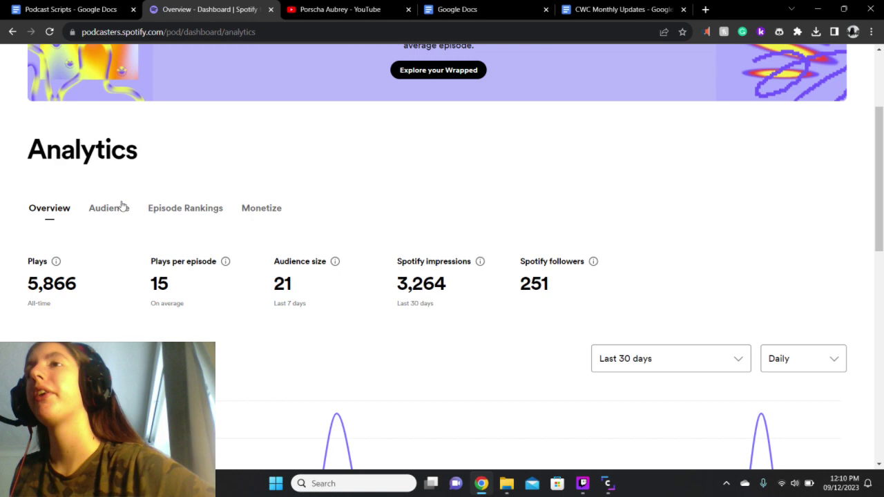
Switch to the Audience analytics and scroll through the geographic location list
left_click(122, 207)
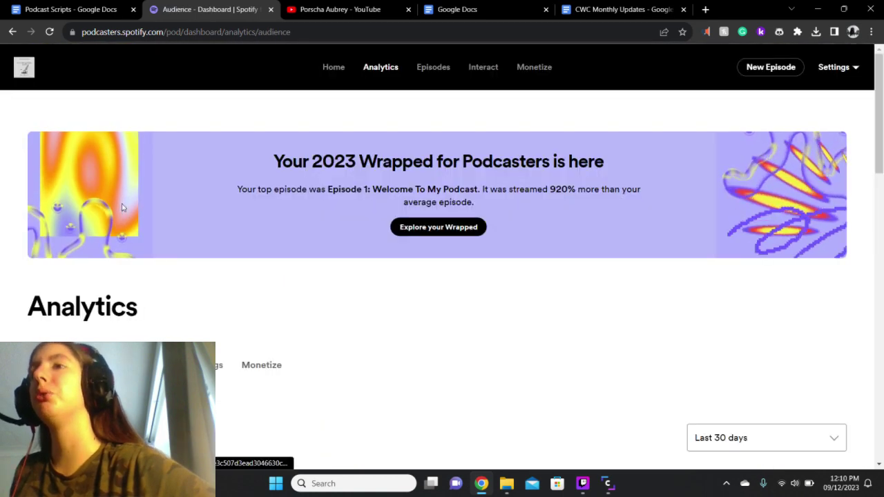
scroll(121, 207, "down", 4)
scroll(122, 207, "down", 1)
scroll(121, 207, "down", 2)
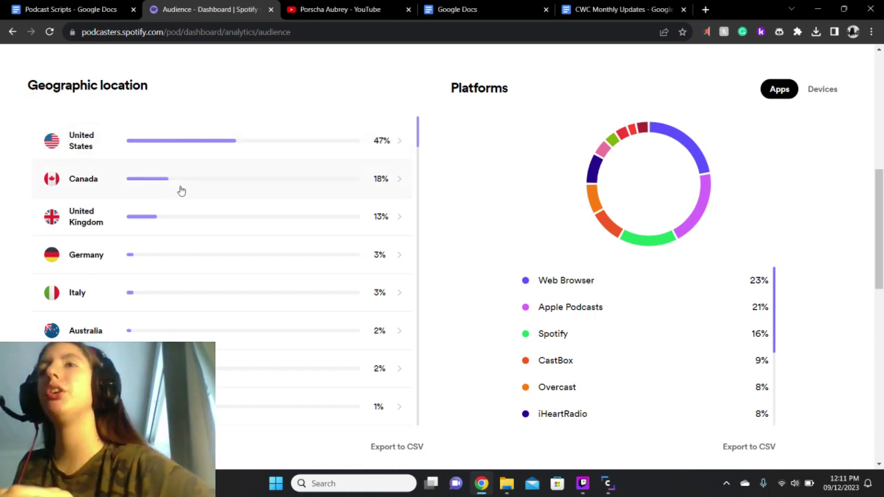
scroll(287, 258, "down", 5)
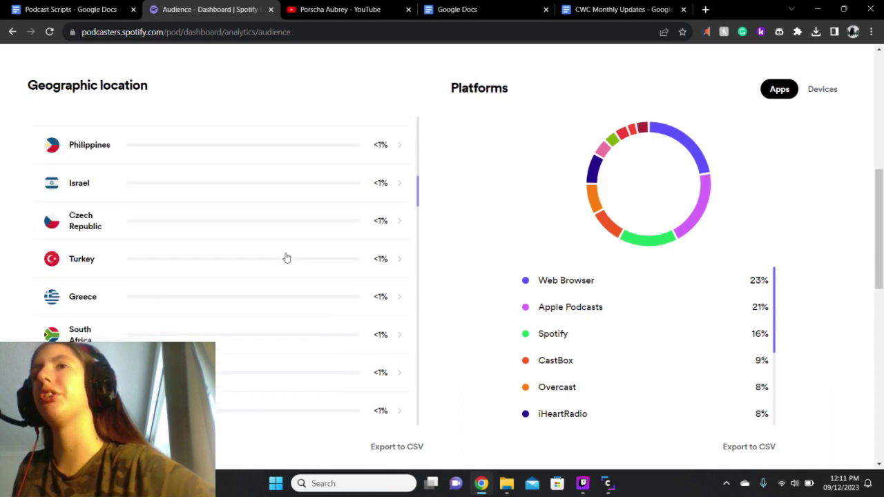
scroll(287, 258, "down", 5)
scroll(287, 258, "down", 5)
scroll(287, 258, "down", 2)
scroll(287, 257, "down", 5)
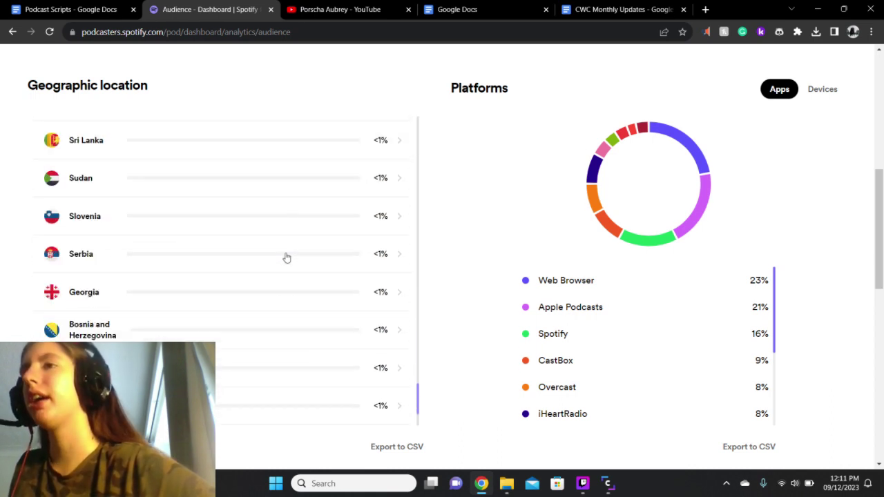
scroll(287, 258, "down", 3)
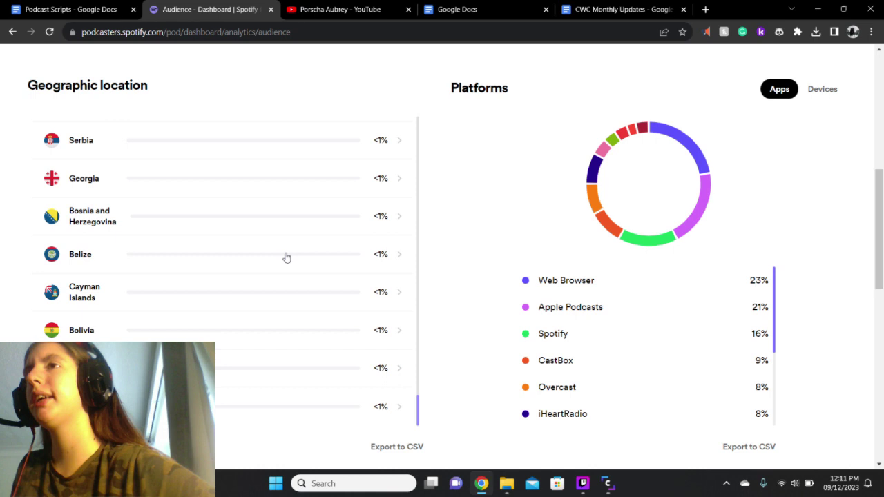
scroll(287, 257, "down", 1)
scroll(287, 258, "up", 3)
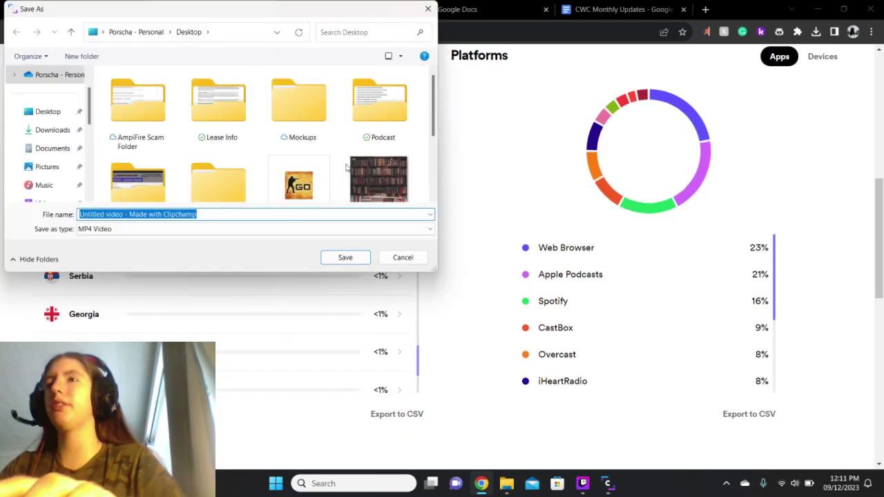
Save the recorded video under the name Ep 139
key("BackSpace")
type("Ep")
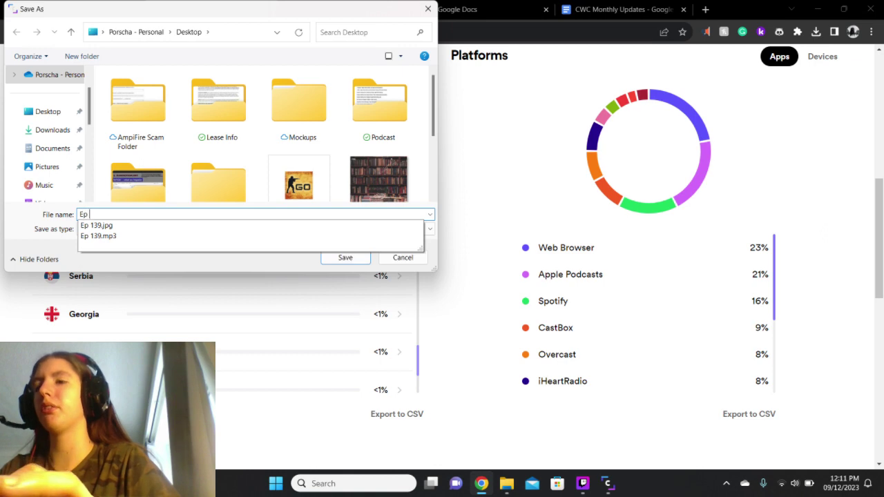
type("39")
key("Return")
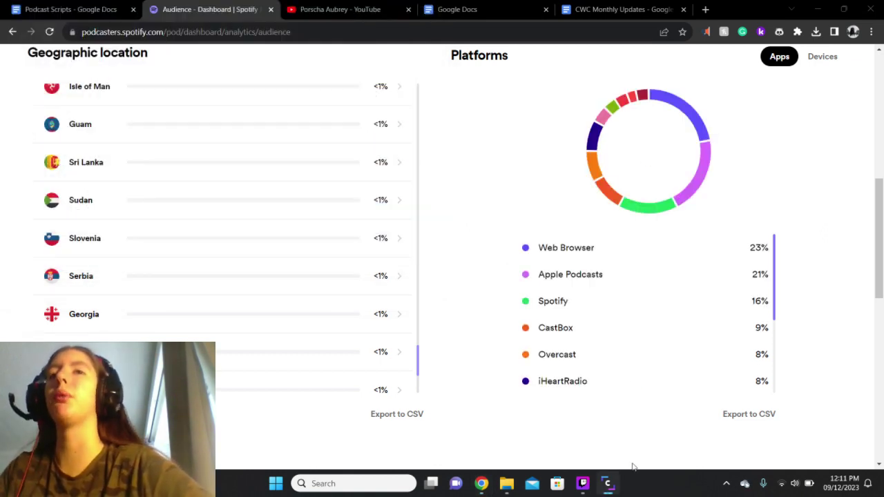
Scroll the Platforms list, led by Web Browser (23%) and Apple Podcasts (21%)
scroll(520, 438, "down", 2)
scroll(511, 447, "up", 4)
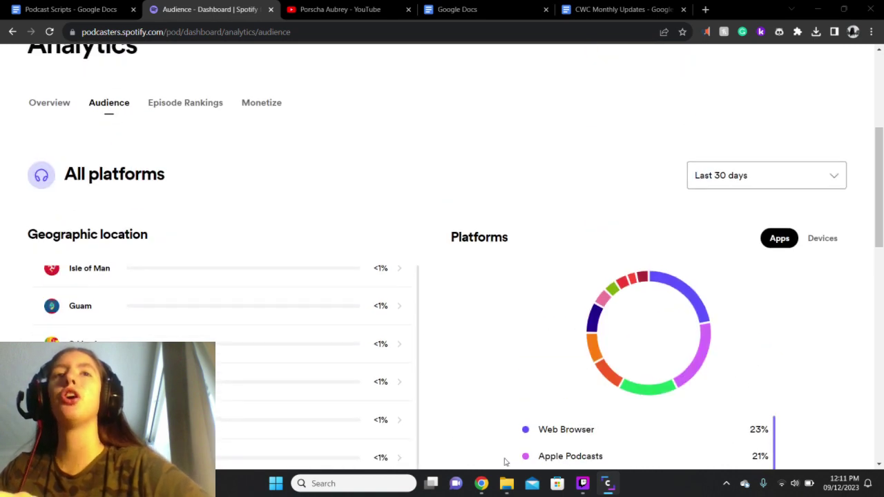
scroll(450, 306, "down", 4)
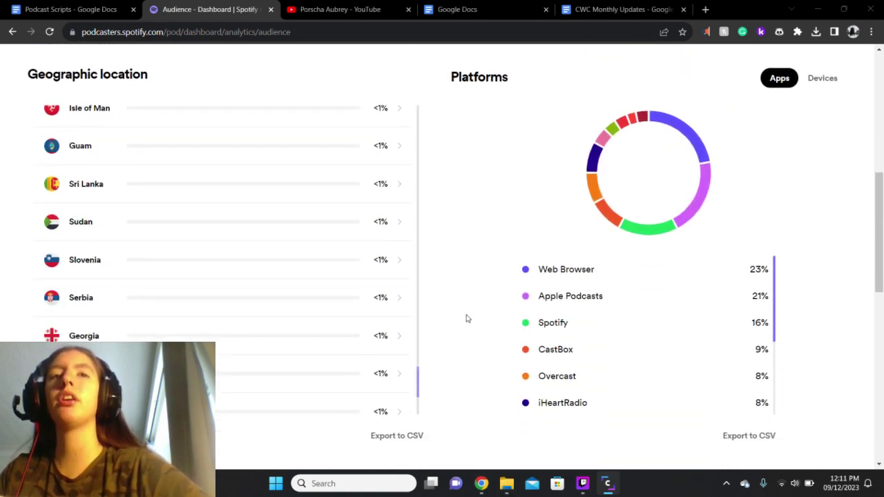
scroll(562, 313, "down", 3)
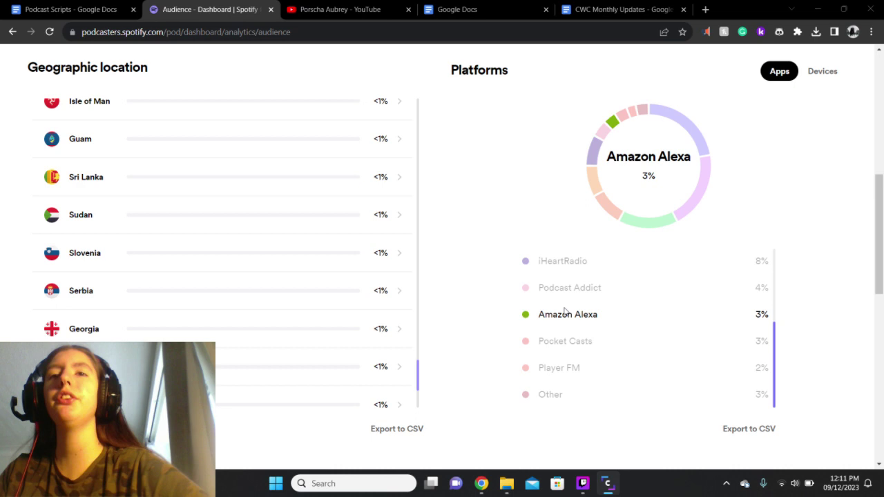
scroll(565, 311, "up", 1)
scroll(600, 272, "up", 3)
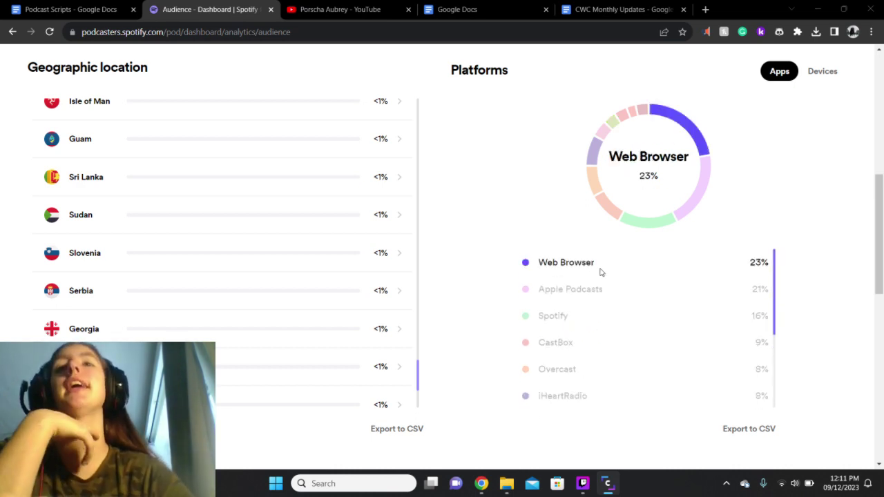
scroll(610, 317, "down", 1)
scroll(608, 316, "down", 1)
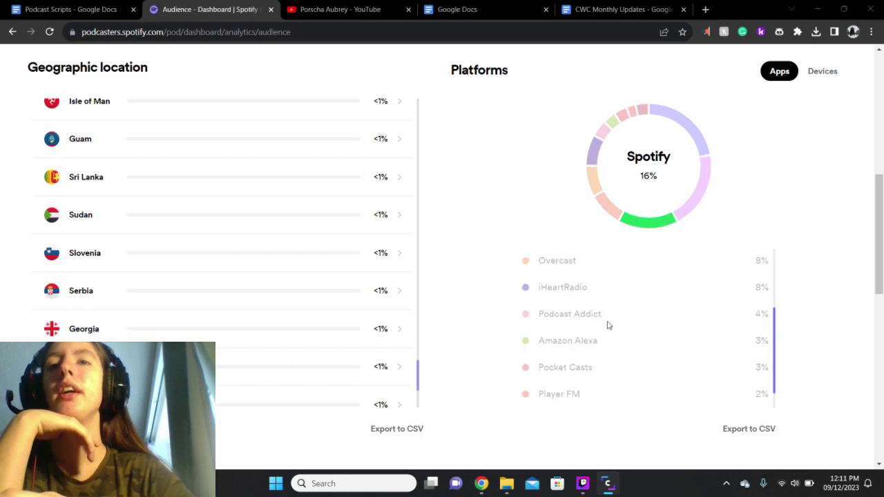
scroll(601, 359, "down", 1)
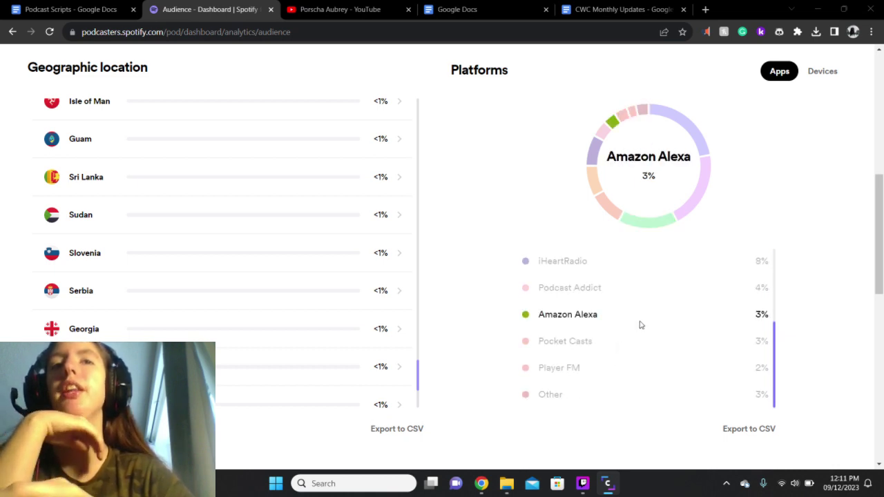
Show platforms by device and review gender and age breakdowns (58.8% female, 35–44 at 41.2%)
left_click(824, 71)
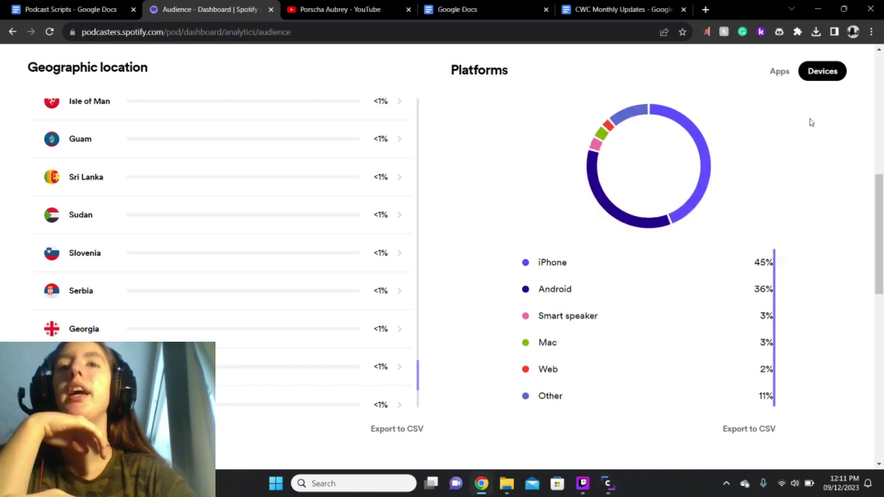
scroll(819, 180, "down", 1)
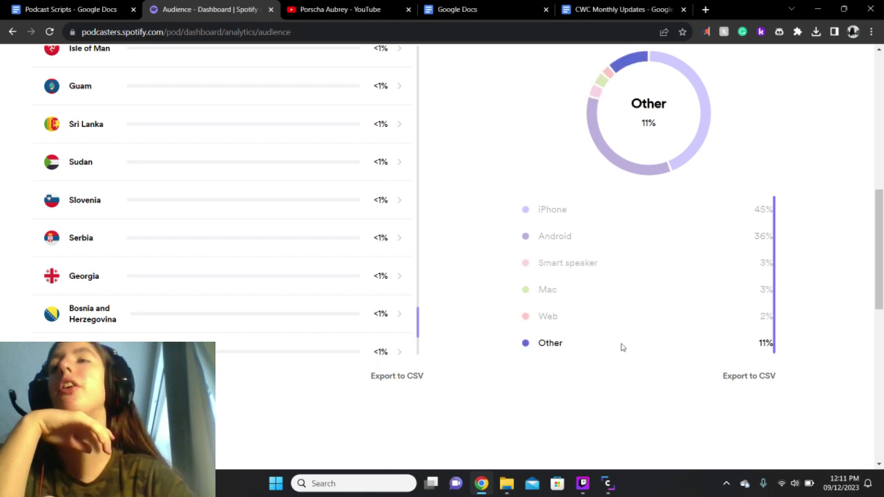
scroll(621, 347, "down", 3)
scroll(606, 369, "down", 3)
scroll(553, 376, "down", 1)
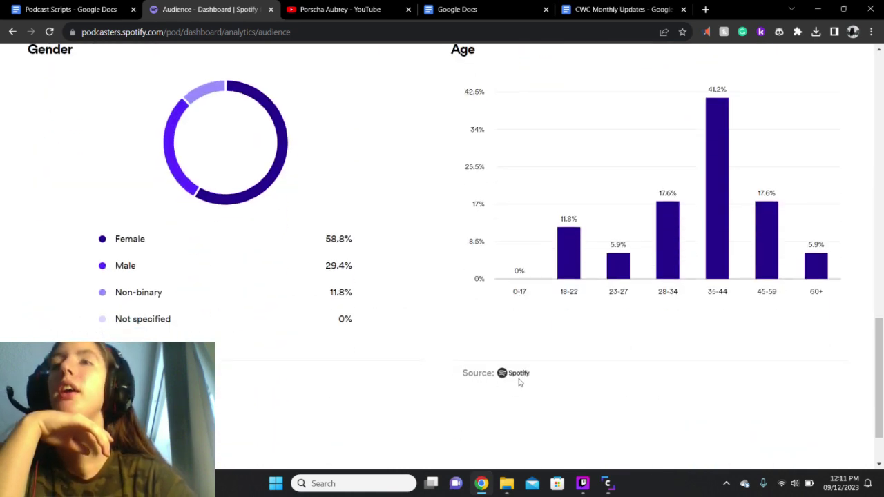
scroll(384, 360, "up", 1)
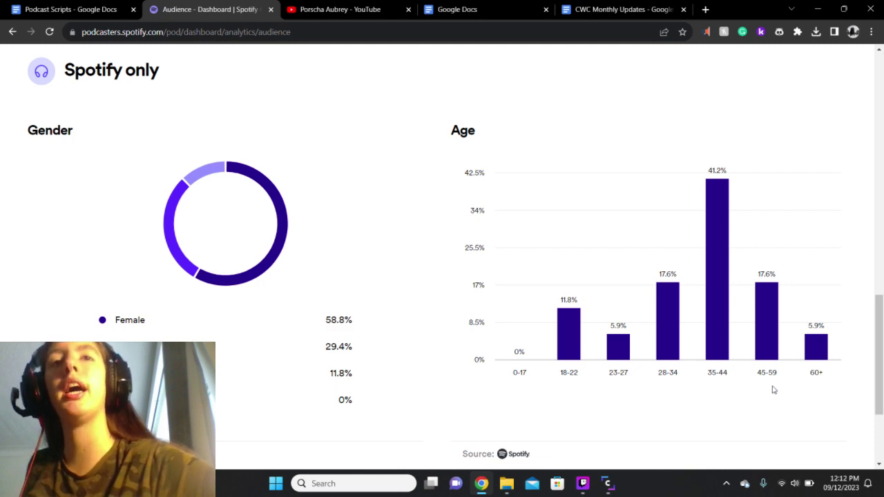
scroll(774, 390, "up", 10)
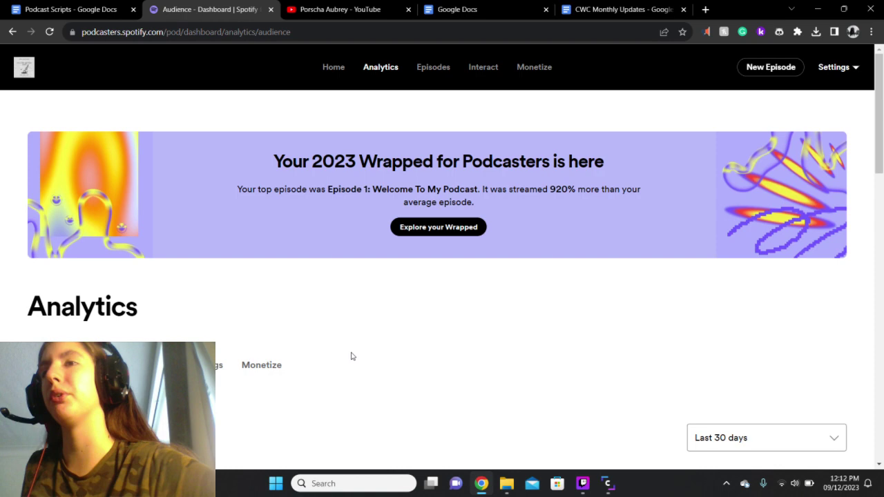
Review Episode Rankings plays, led by Episode 1: Welcome To My Podcast at 208 plays
left_click(211, 366)
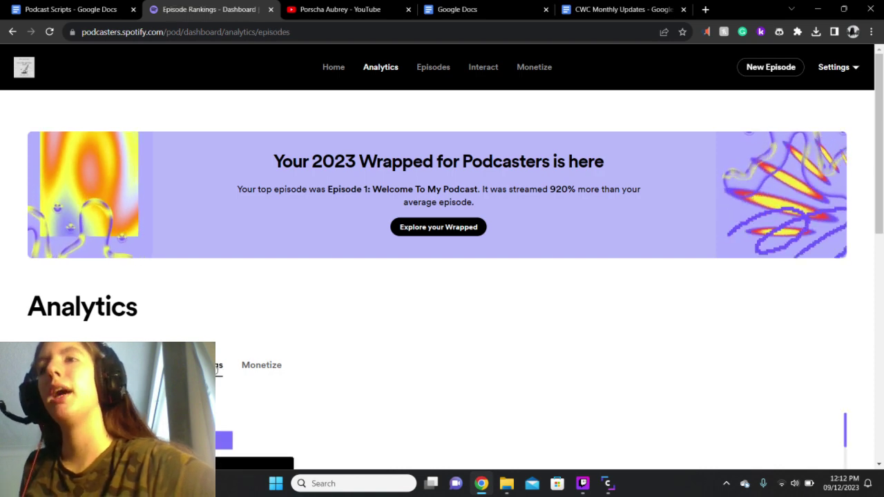
scroll(422, 279, "down", 4)
scroll(421, 279, "down", 3)
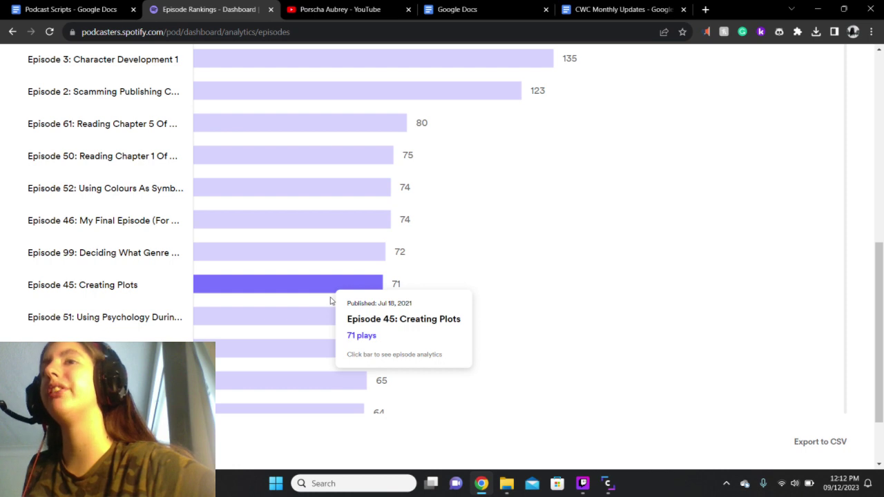
scroll(330, 301, "down", 1)
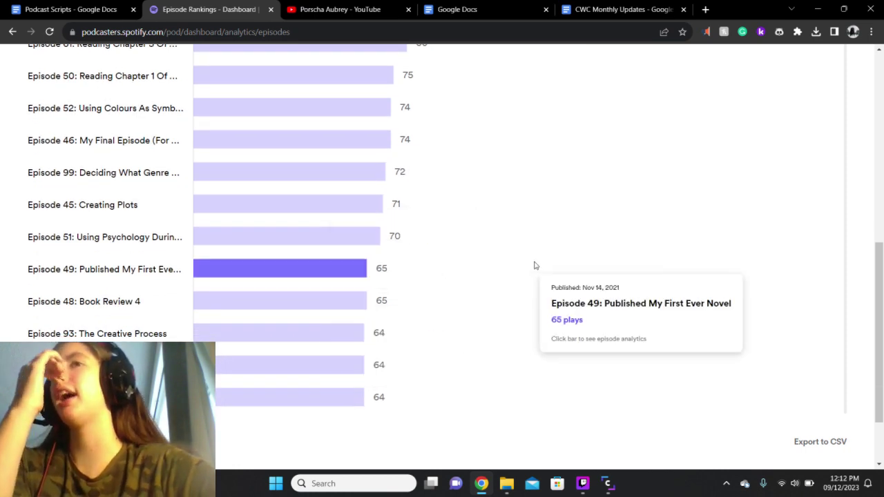
scroll(534, 266, "down", 1)
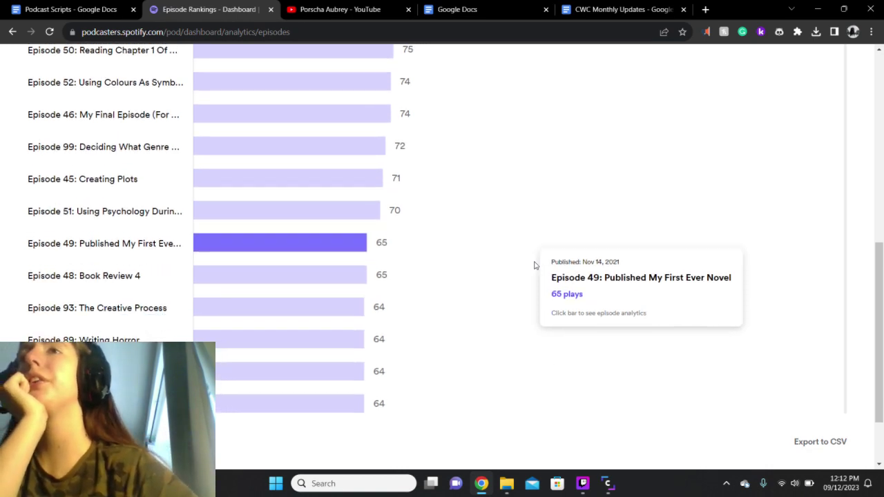
scroll(534, 265, "up", 2)
scroll(534, 265, "up", 4)
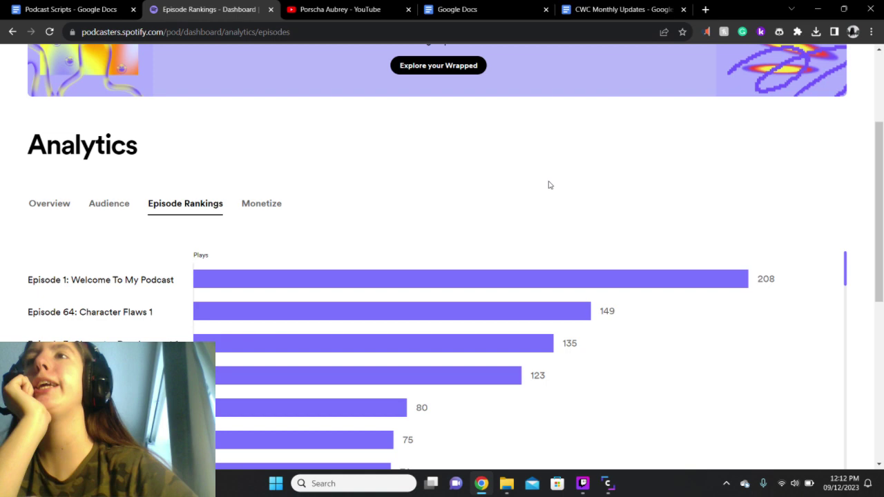
scroll(550, 186, "up", 3)
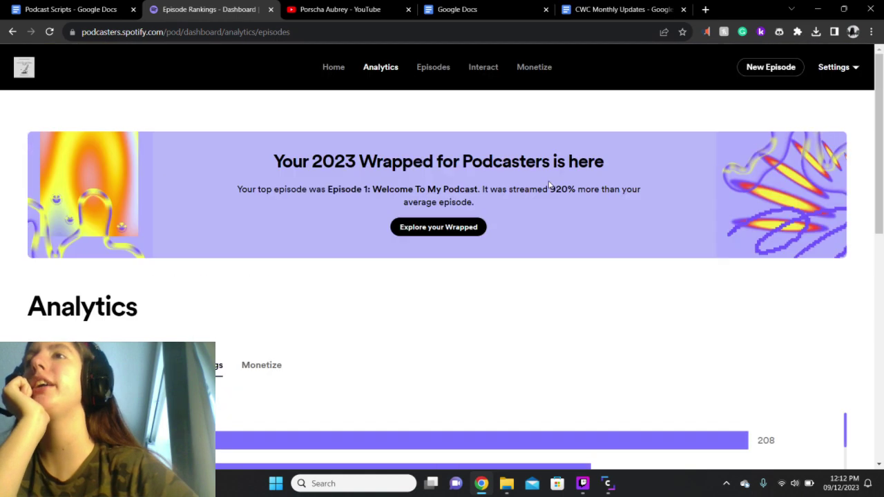
Check the Spotify episode list, then bring up the YouTube channel page (95 subscribers, 199 videos)
left_click(434, 69)
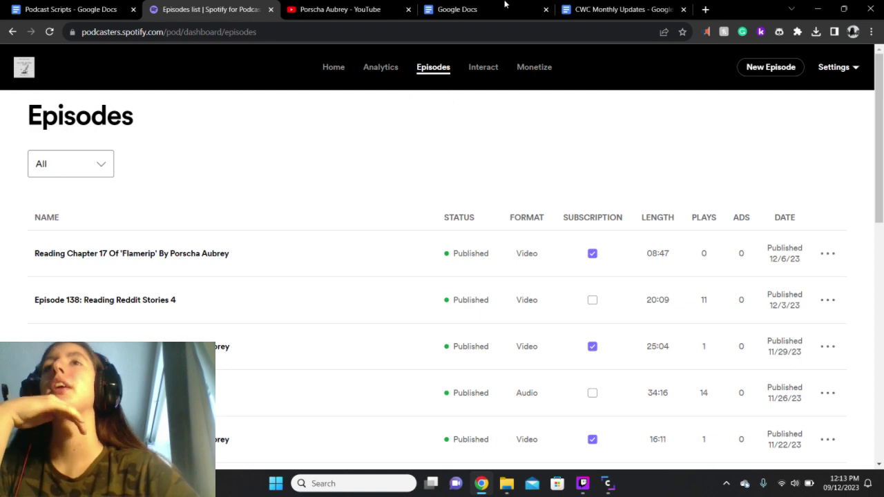
left_click(297, 7)
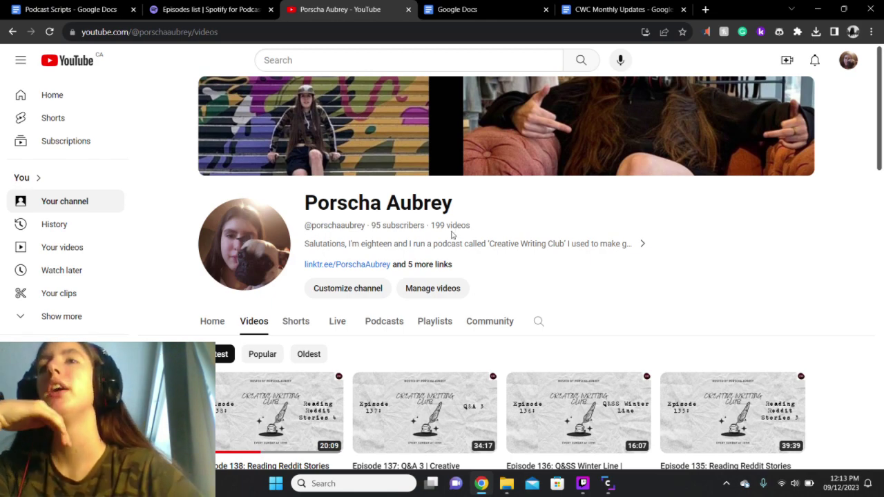
scroll(387, 262, "down", 2)
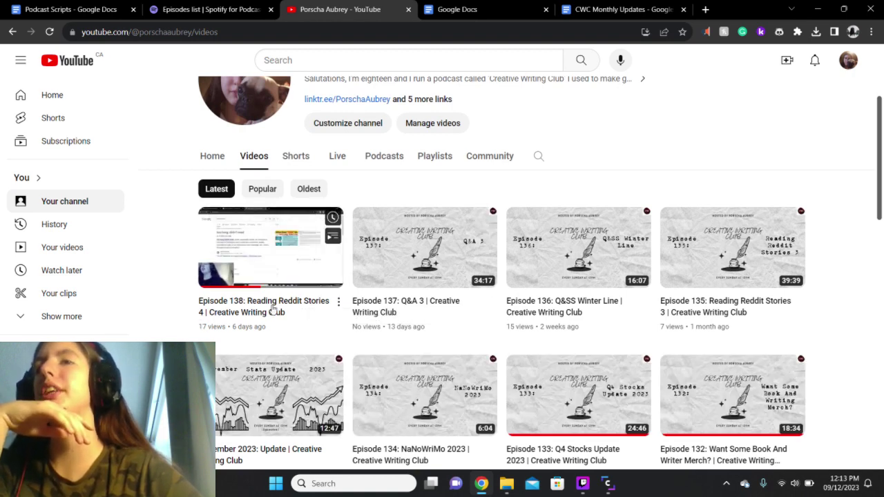
mouse_move(406, 306)
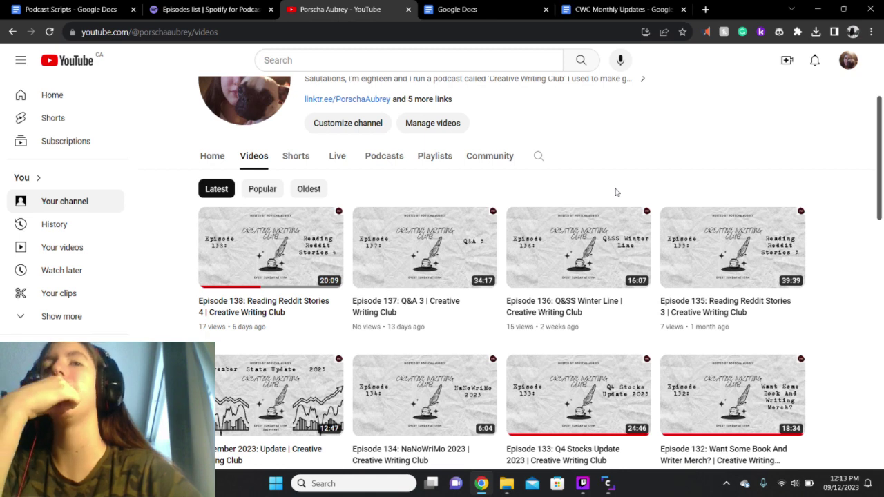
scroll(617, 192, "down", 2)
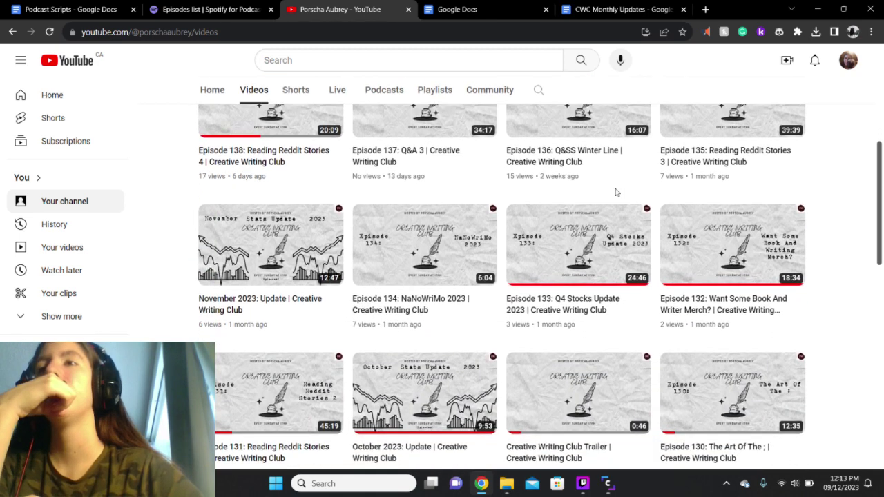
mouse_move(424, 244)
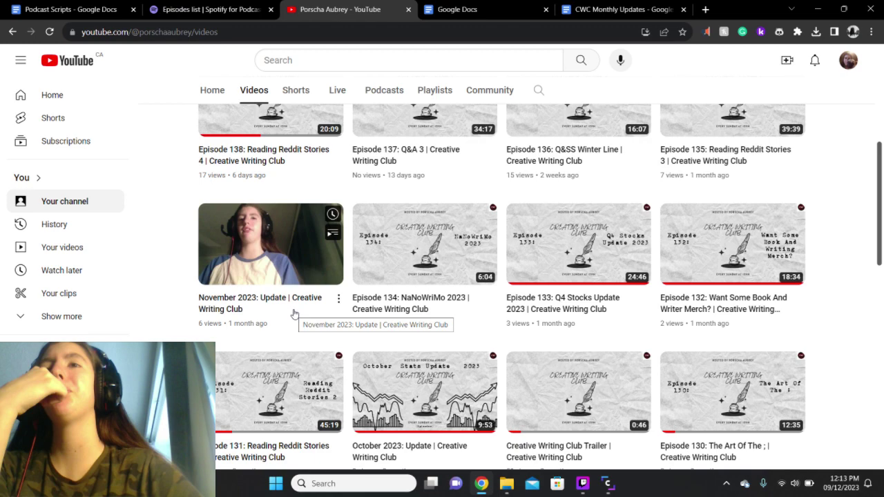
mouse_move(425, 395)
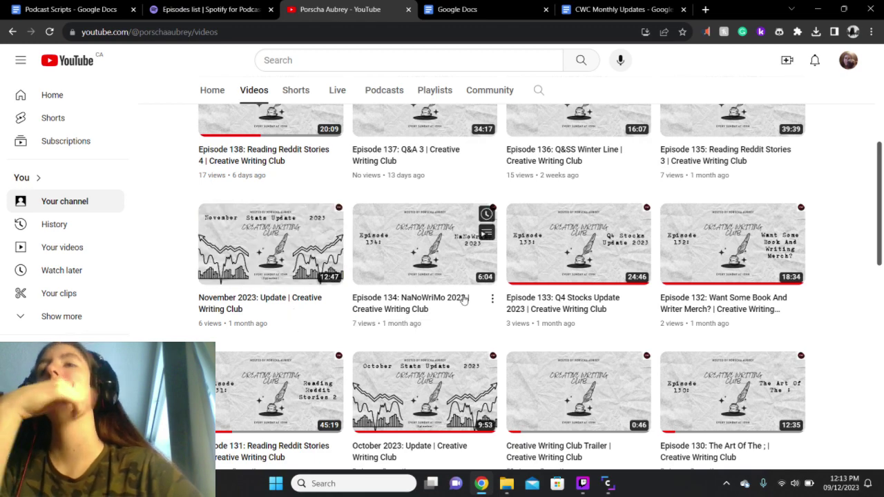
scroll(464, 299, "down", 1)
scroll(464, 299, "up", 4)
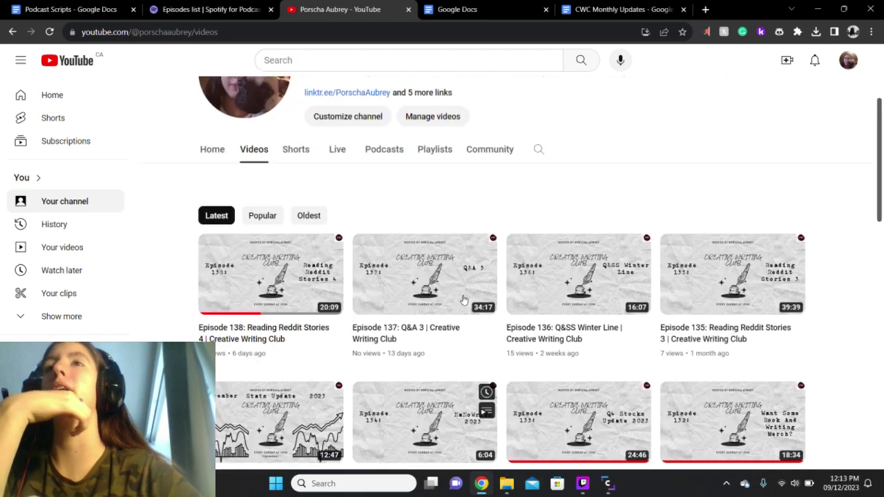
scroll(465, 299, "up", 2)
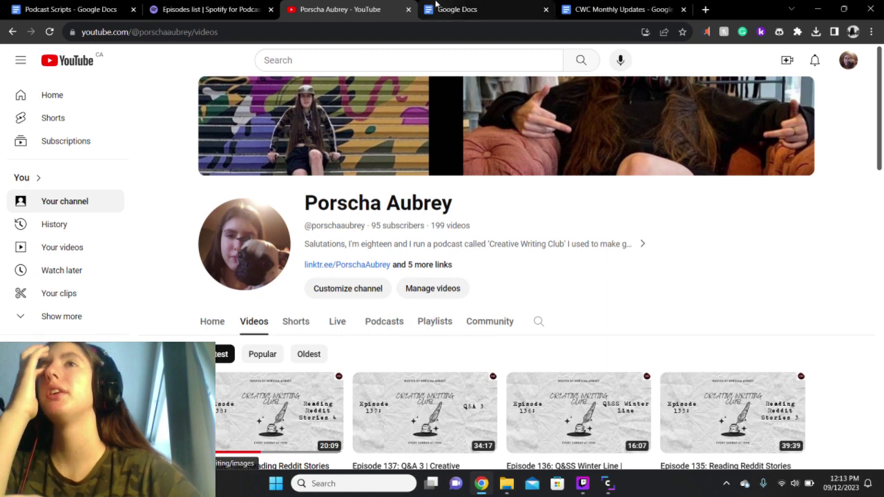
Start the Spotify table's new row with December 2023 and 5,866 plays, checking the analytics overview
left_click(551, 9)
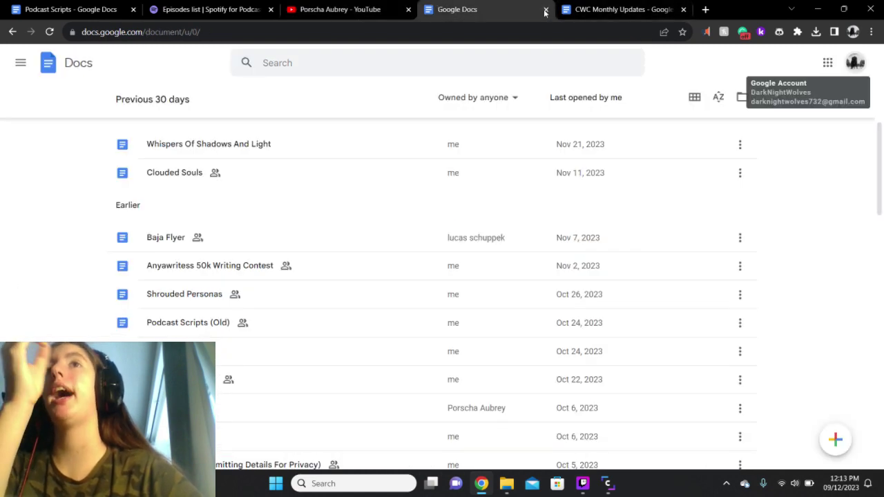
left_click(545, 9)
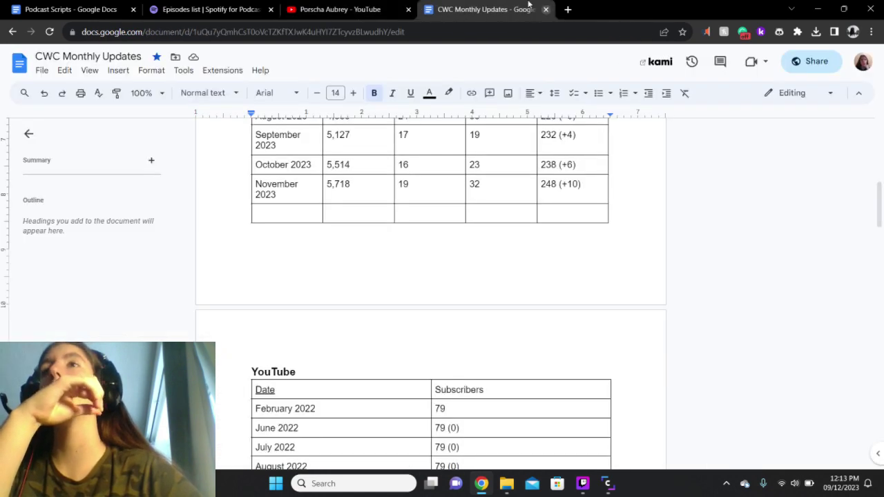
left_click(300, 214)
type("Decem")
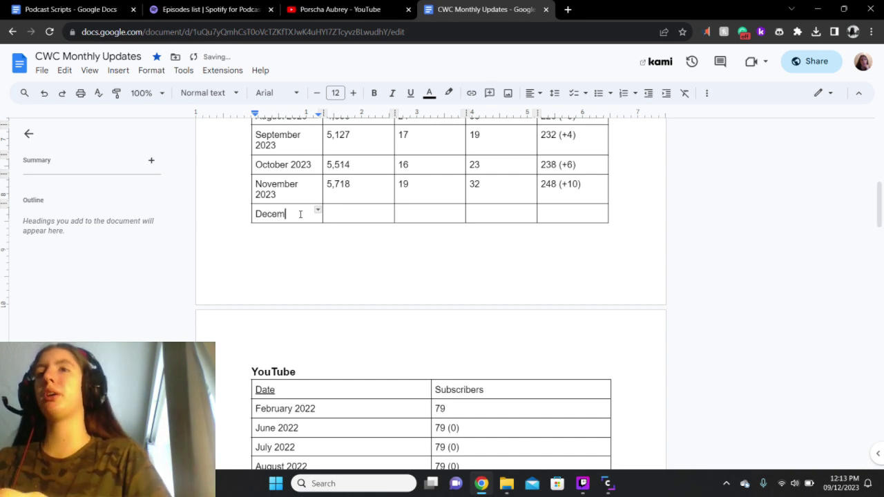
type("ber 2023")
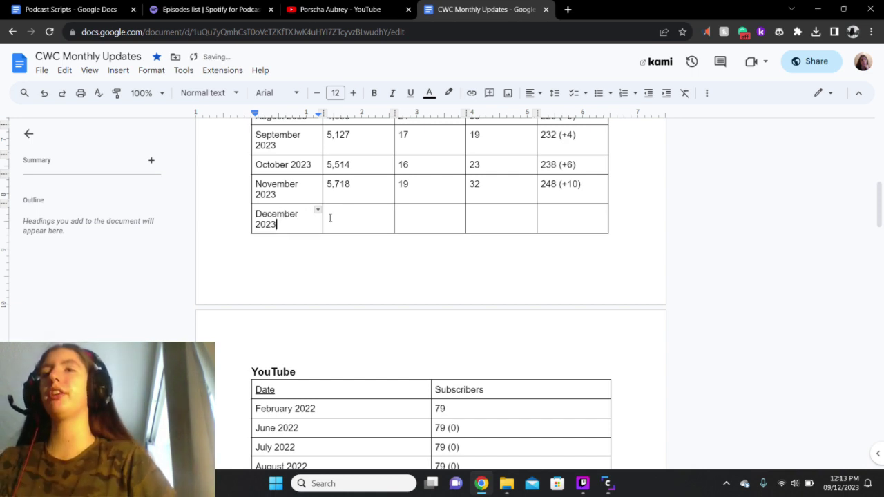
key("ctrl+Tab")
key("ctrl+Tab")
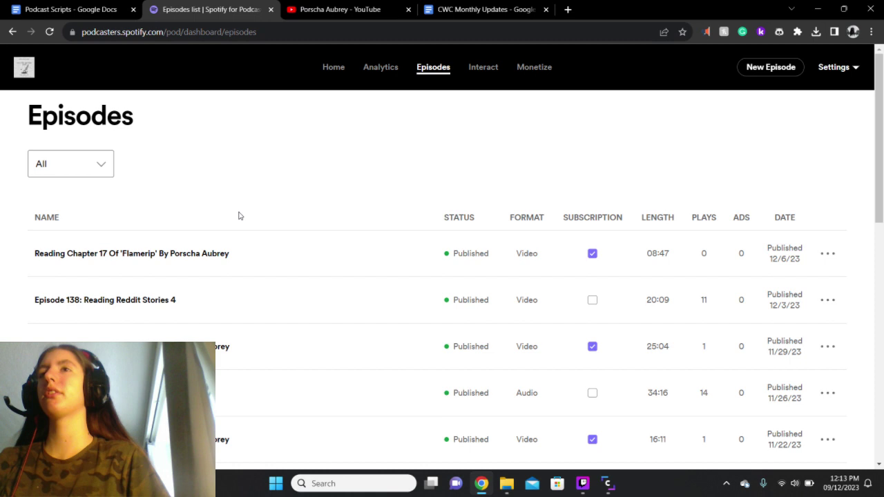
left_click(382, 68)
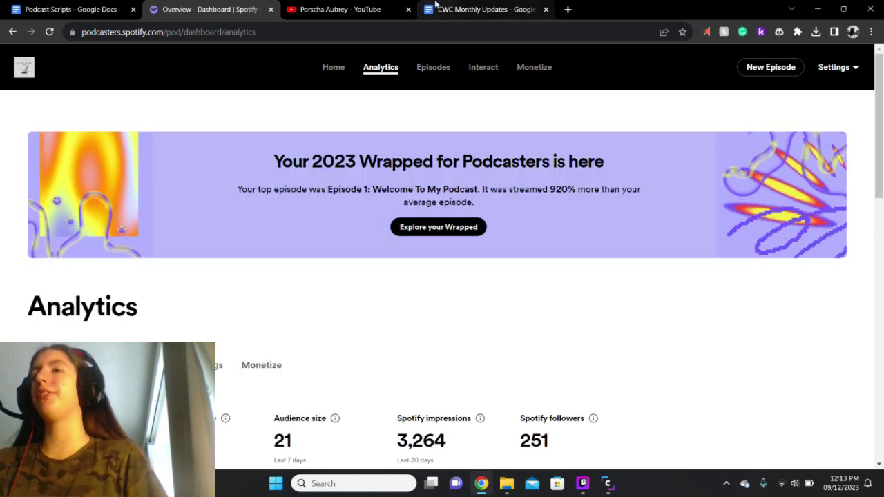
key("ctrl+Tab")
key("ctrl+Tab")
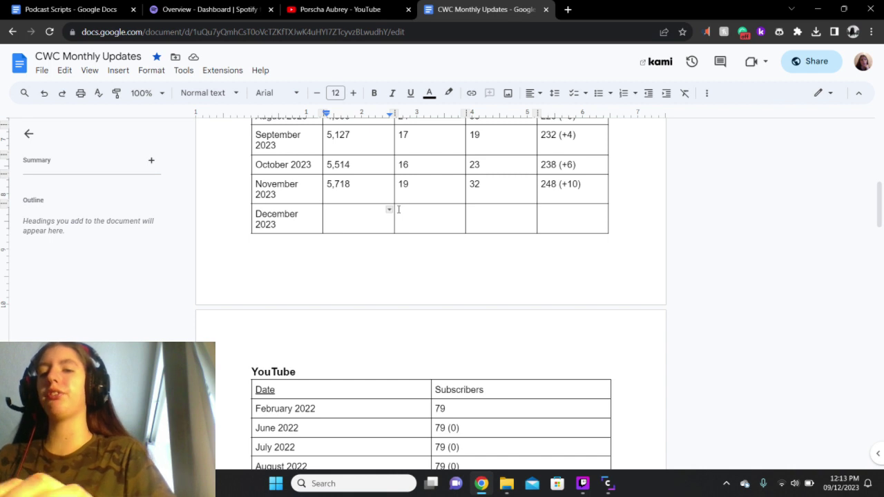
type("5,8")
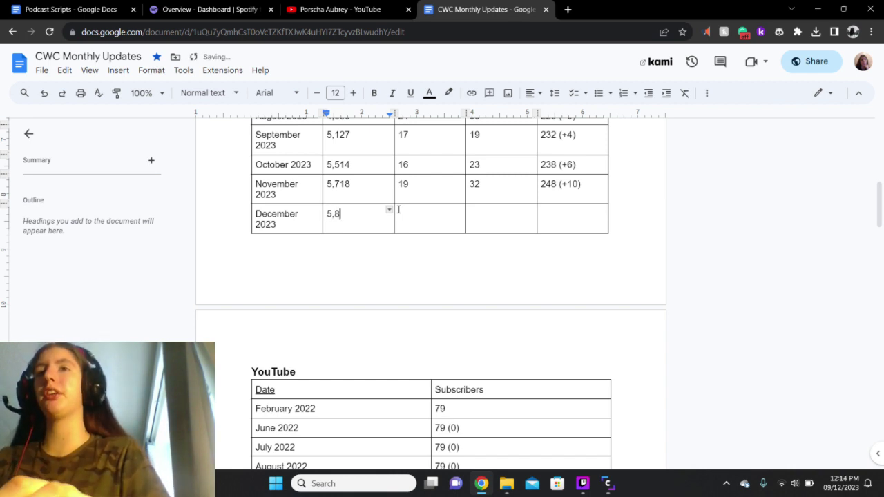
type("66")
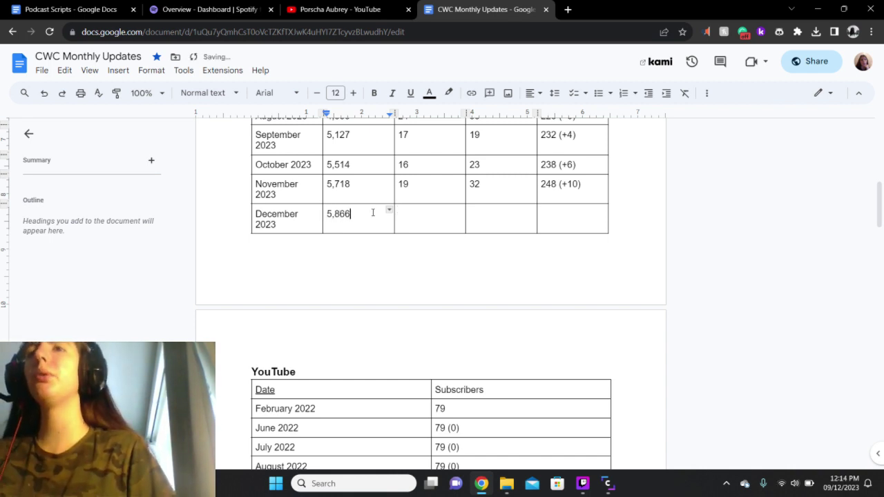
Enter 15 in the December 2023 row's third column, then select its fourth cell
left_click(445, 216)
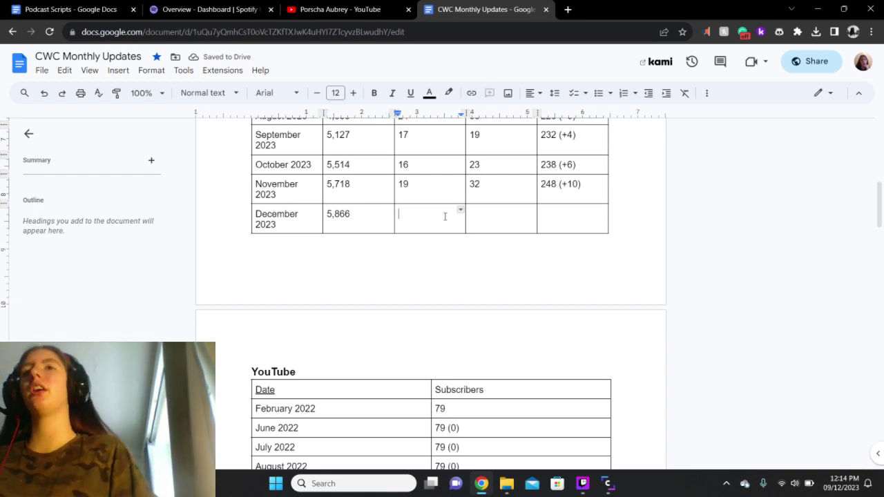
left_click(207, 9)
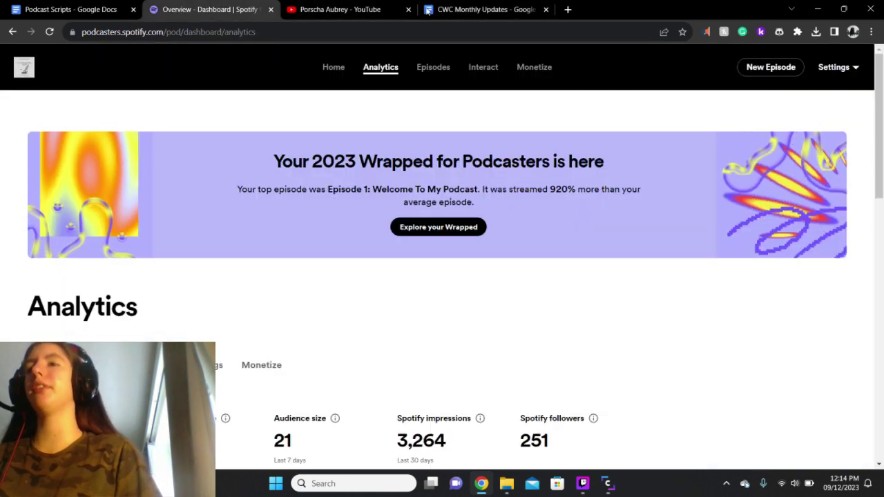
left_click(486, 10)
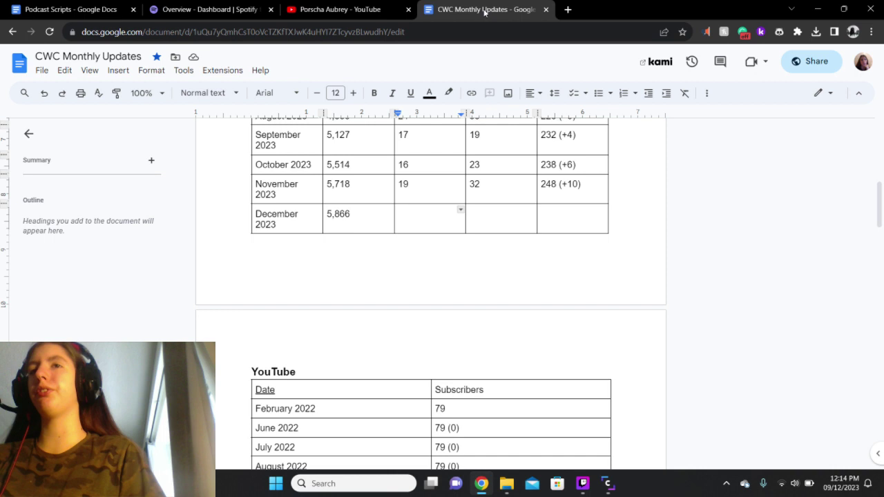
type("15")
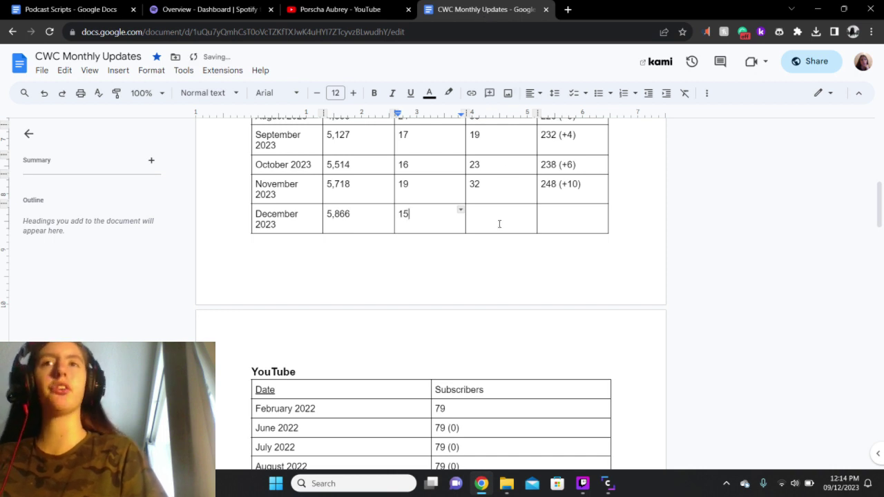
left_click(499, 224)
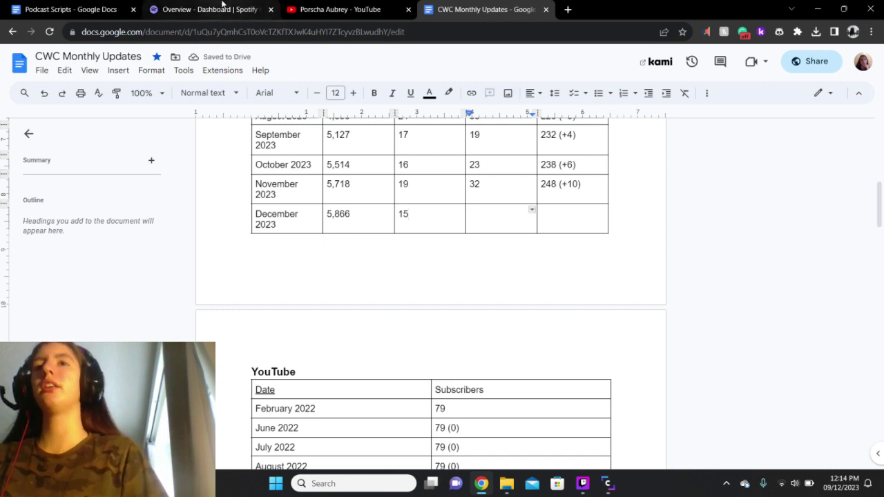
left_click(222, 5)
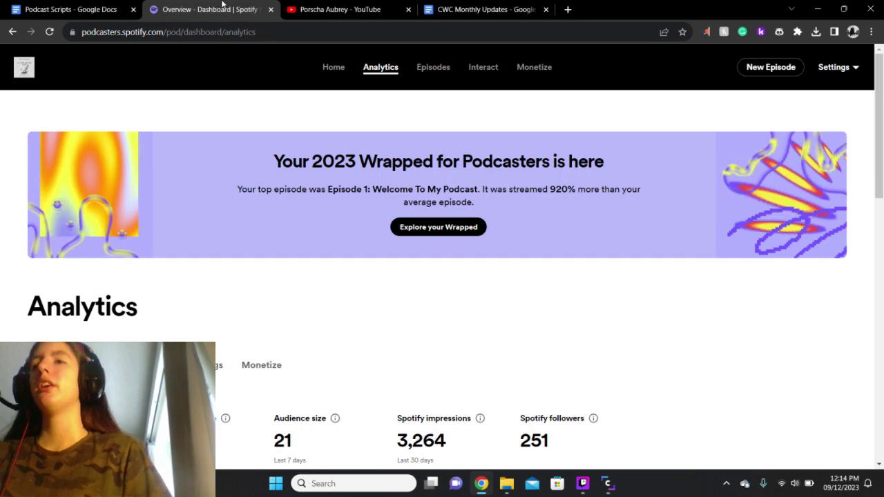
left_click(493, 6)
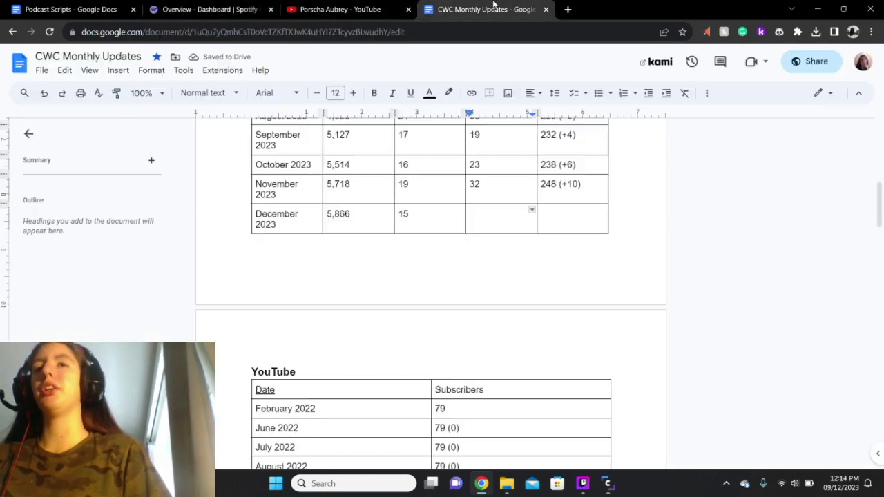
Enter 21 in the fourth column and 251 (+3) in the row's last followers cell
type("21")
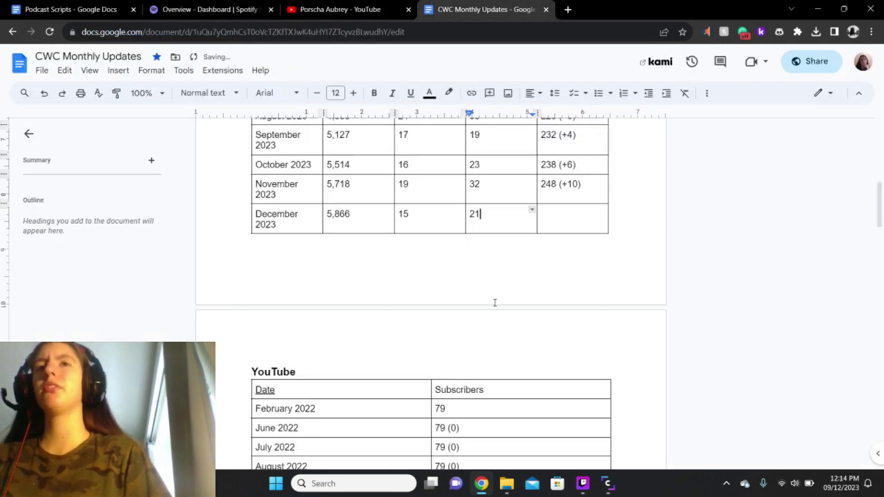
scroll(495, 302, "up", 5)
scroll(493, 303, "down", 6)
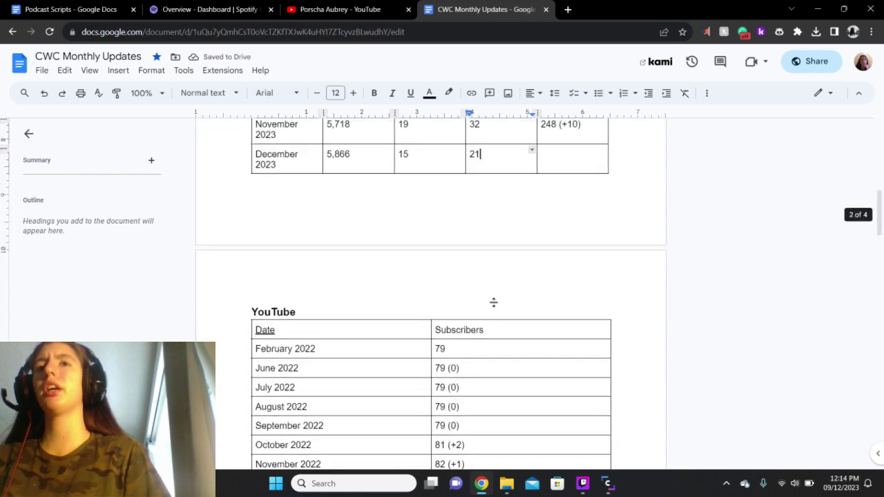
scroll(493, 303, "up", 4)
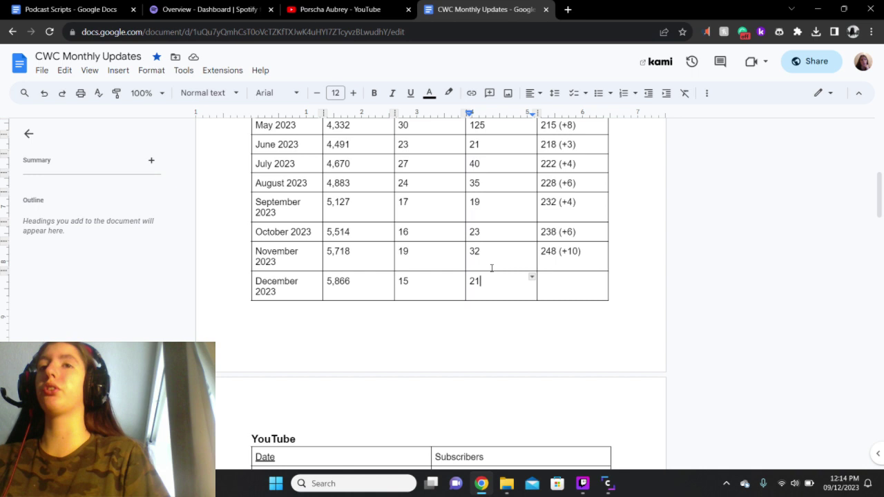
left_click(554, 286)
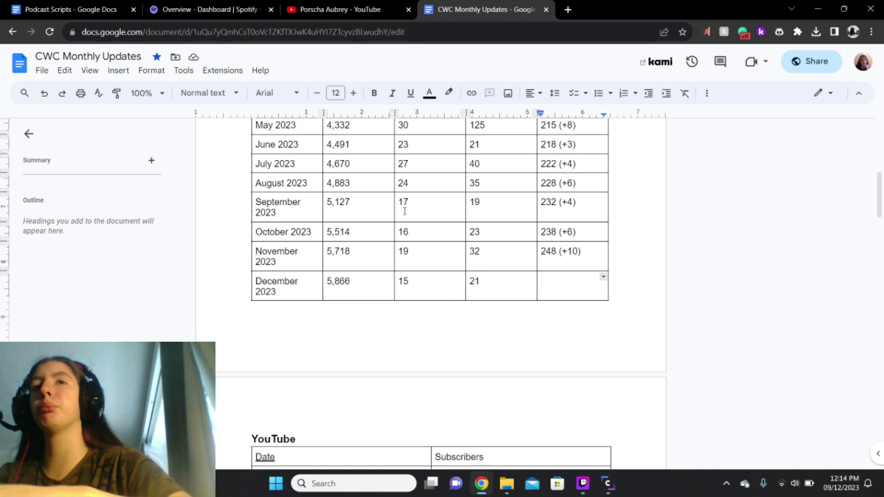
type("251 ")
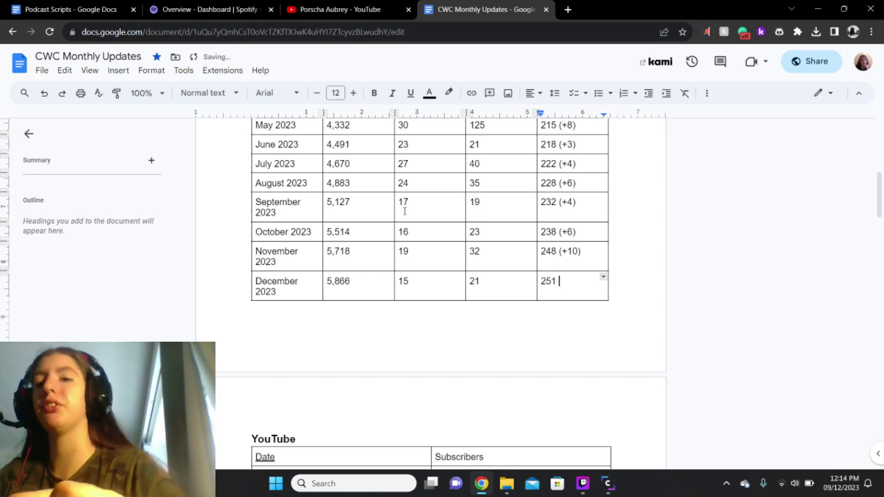
type("(+3")
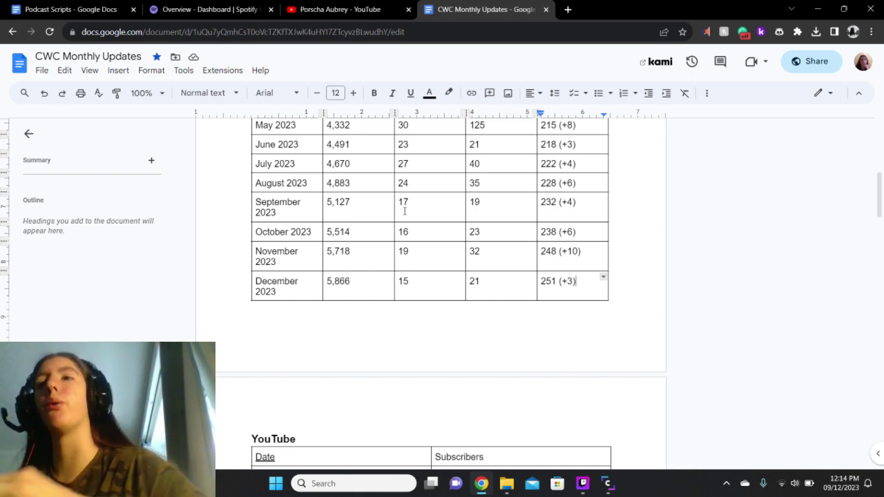
Add a December 2023 row reading 95 (0) subscribers to the YouTube table
scroll(411, 222, "down", 2)
scroll(418, 231, "down", 4)
scroll(349, 259, "down", 2)
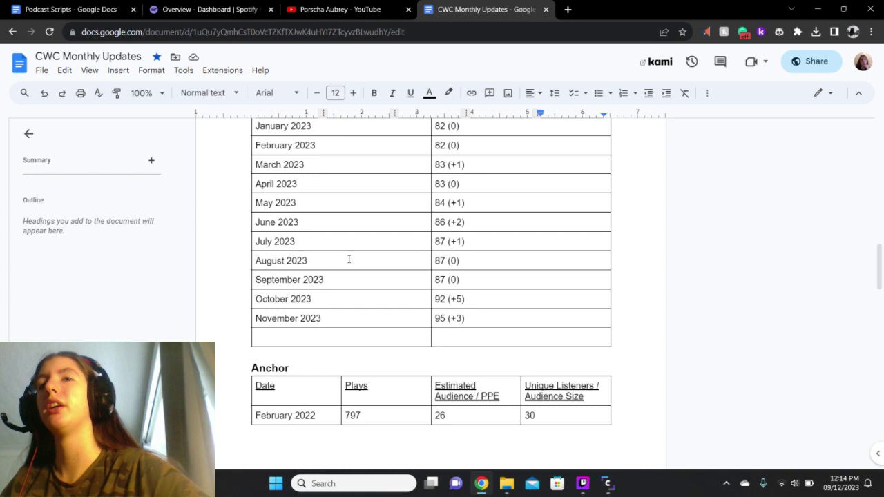
left_click(337, 340)
type("December 2023")
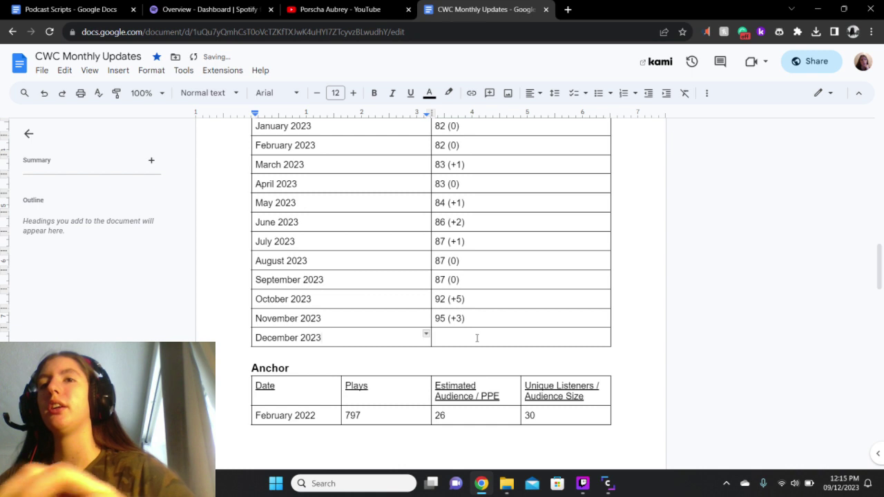
left_click(477, 338)
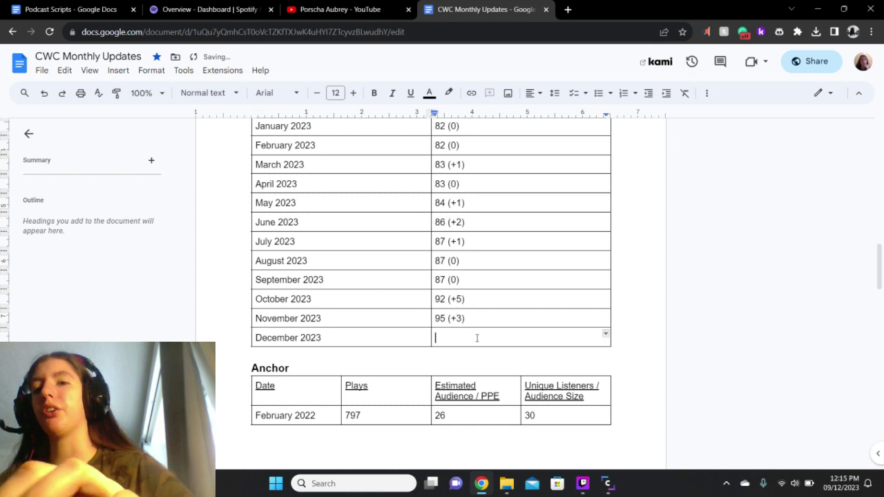
type("95 (")
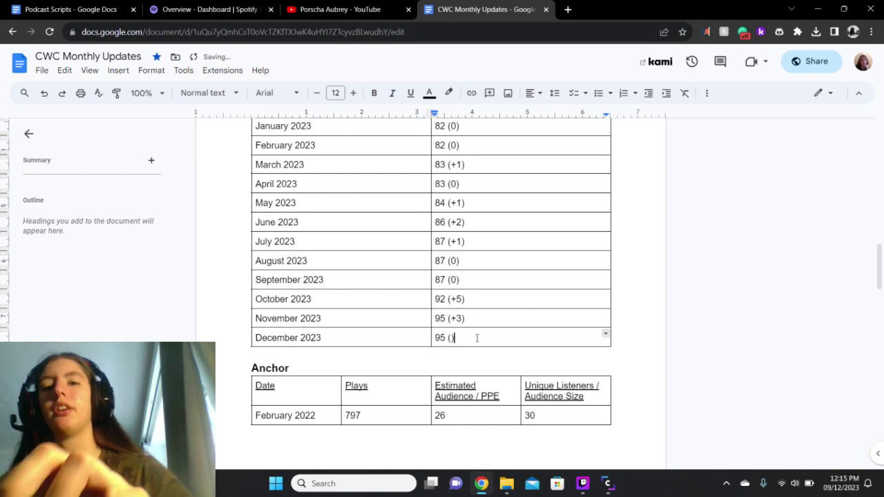
type(" 0)")
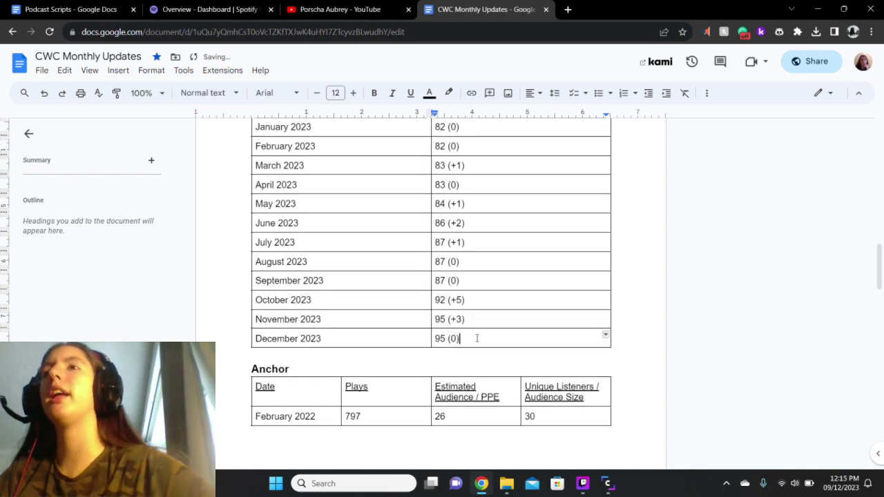
scroll(477, 338, "up", 3)
scroll(366, 317, "down", 5)
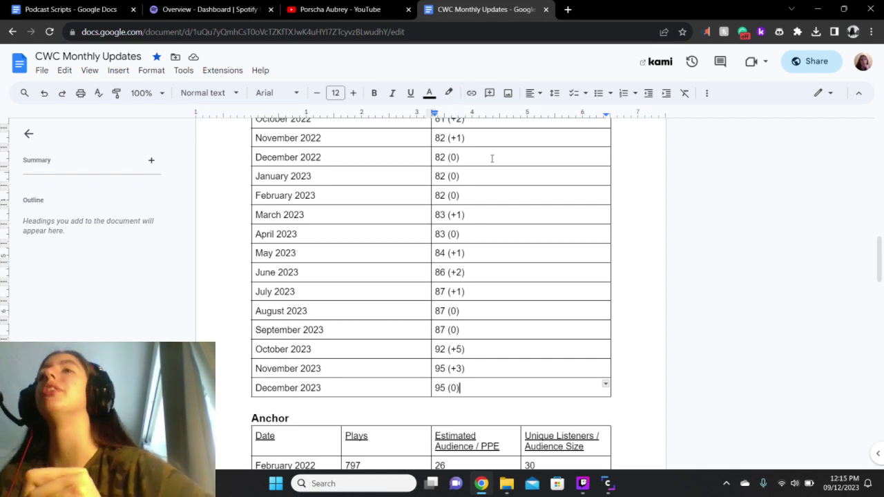
scroll(492, 158, "up", 2)
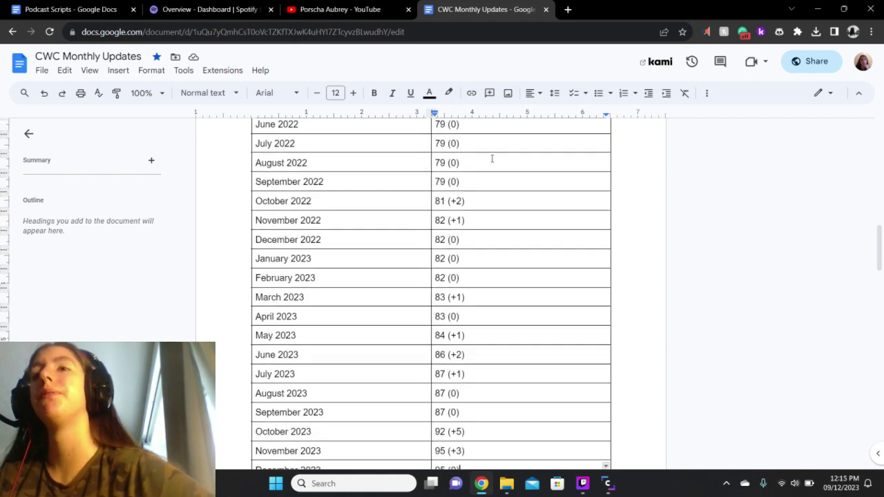
scroll(492, 158, "down", 4)
scroll(494, 154, "up", 2)
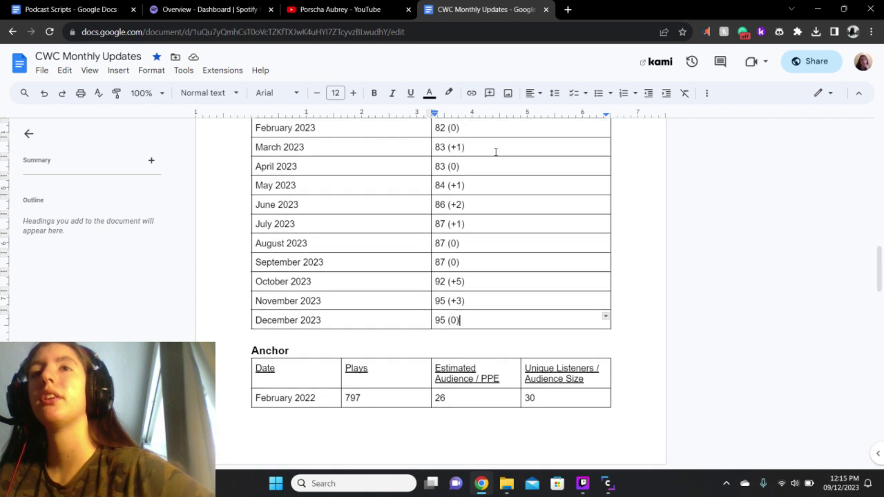
scroll(495, 152, "up", 3)
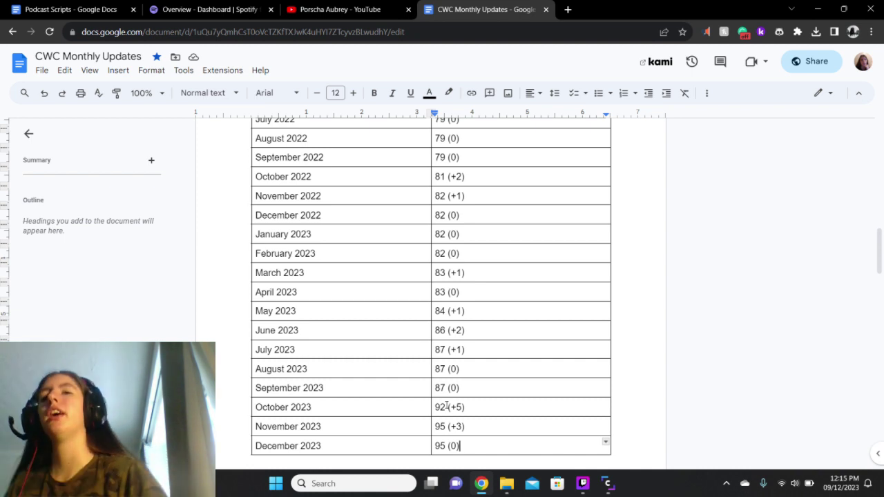
left_click(447, 426)
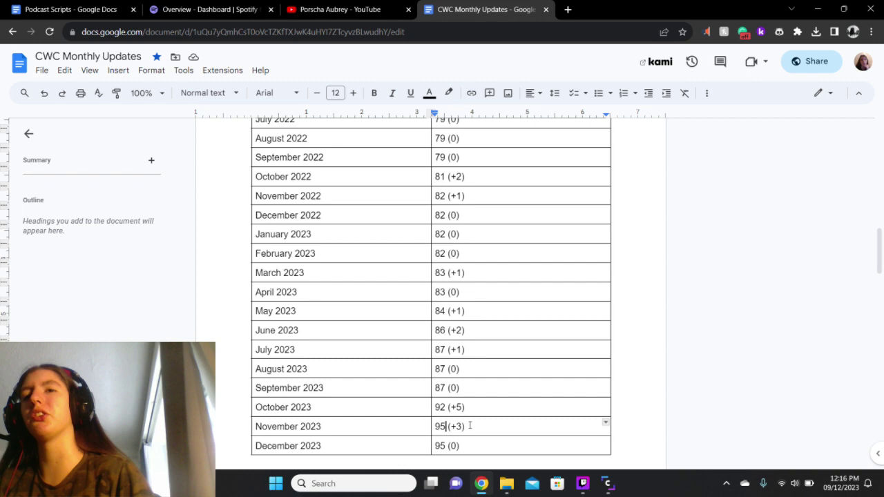
scroll(458, 427, "down", 3)
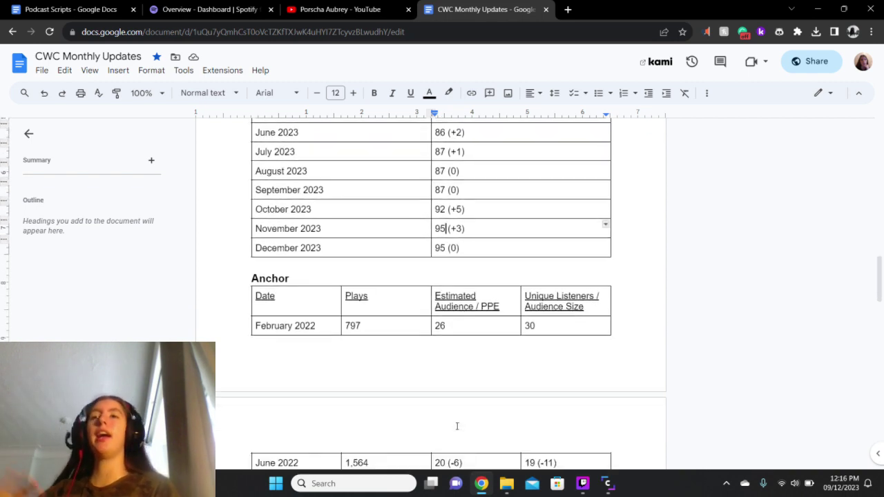
scroll(457, 426, "down", 2)
scroll(457, 426, "up", 4)
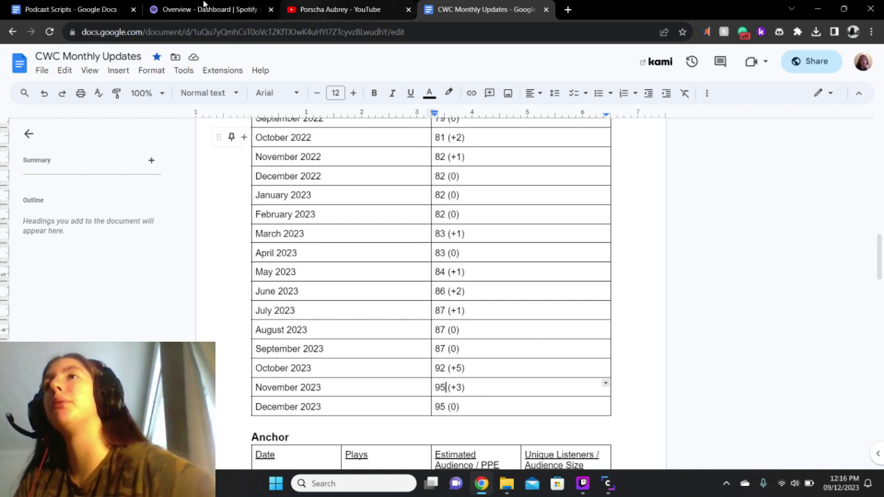
Glance at the Spotify and YouTube tabs, then recheck the completed December 2023 Spotify row
left_click(204, 5)
left_click(399, 10)
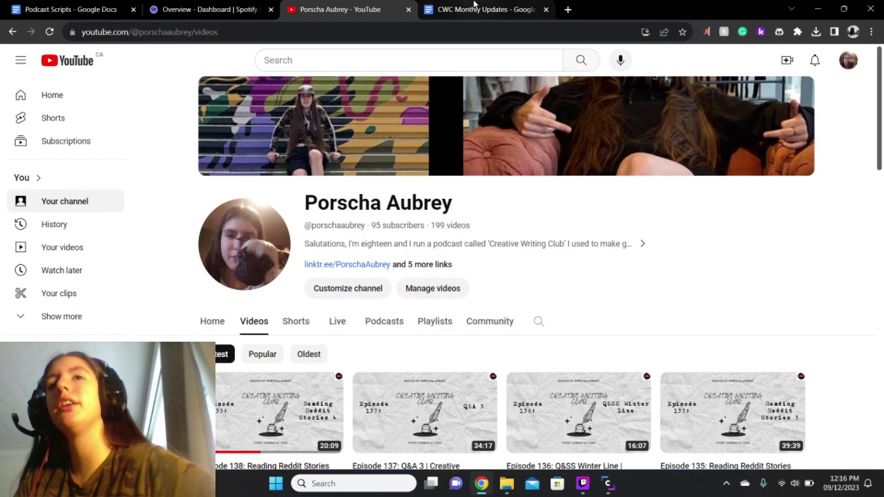
left_click(474, 6)
scroll(470, 237, "up", 5)
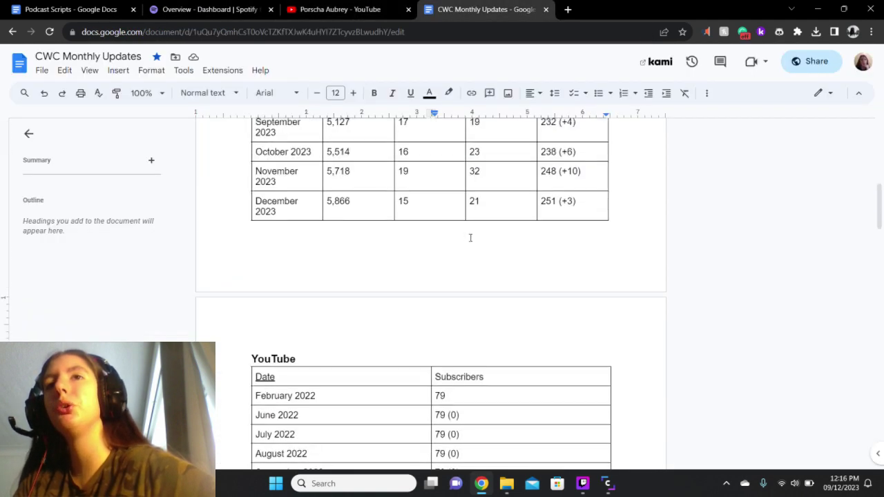
scroll(470, 237, "up", 1)
scroll(471, 238, "up", 4)
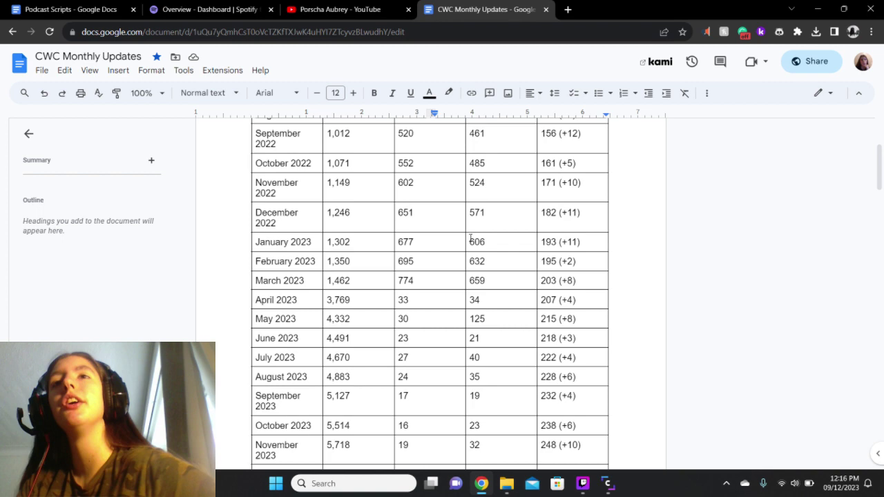
scroll(471, 232, "up", 2)
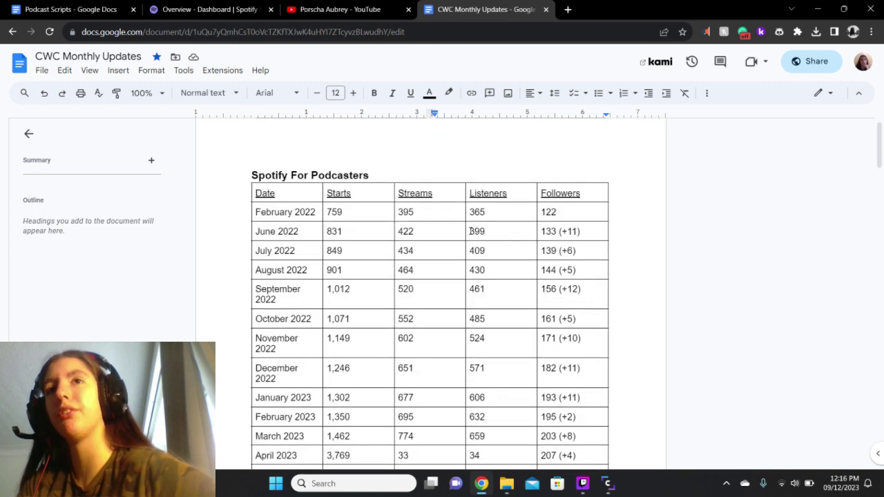
scroll(471, 231, "down", 1)
scroll(470, 231, "down", 2)
scroll(470, 232, "down", 4)
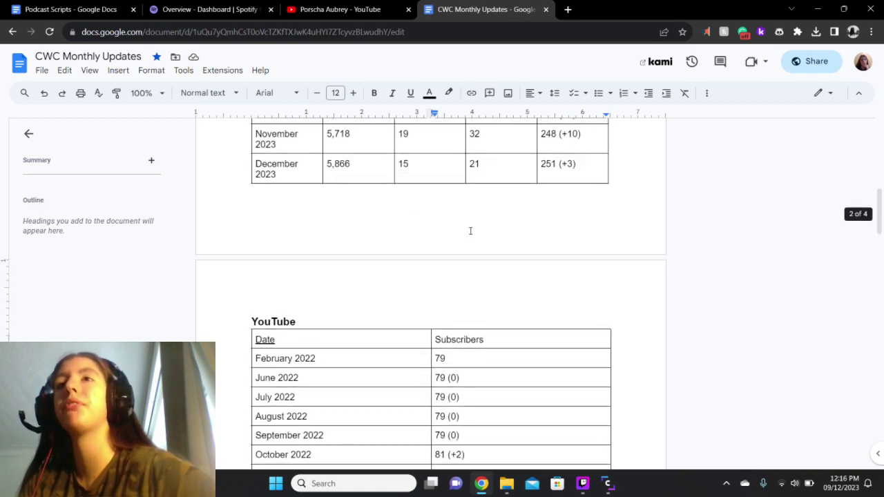
scroll(471, 231, "up", 2)
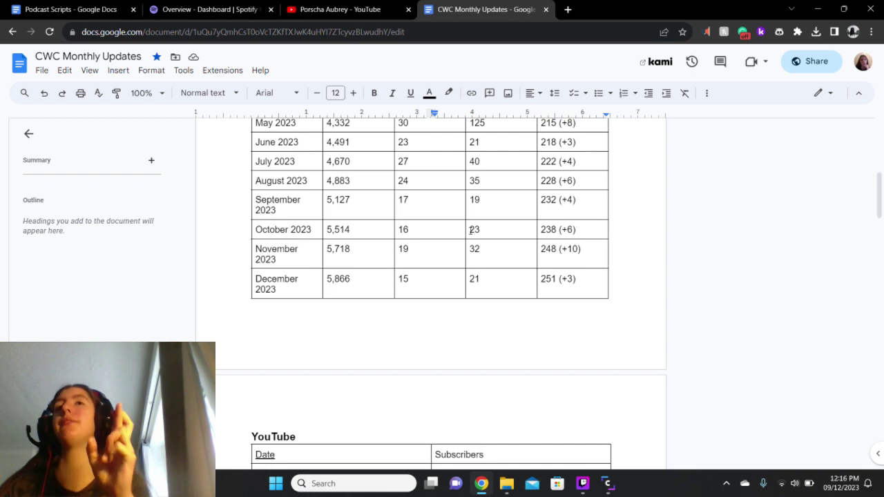
Look over the YouTube videos page, then bring Twitch Studio to the front
left_click(309, 9)
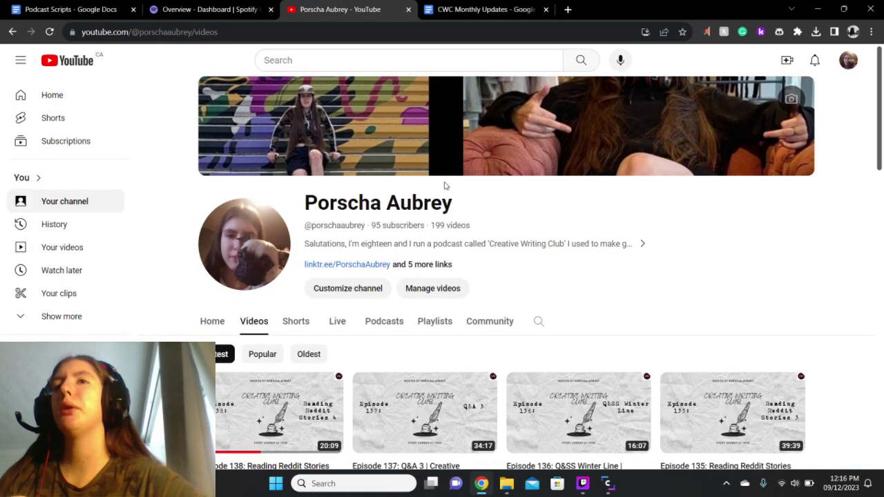
left_click(584, 485)
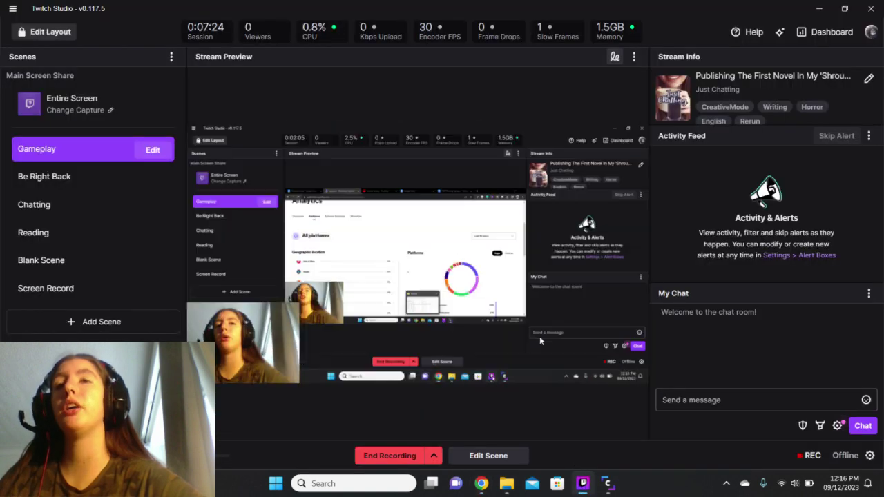